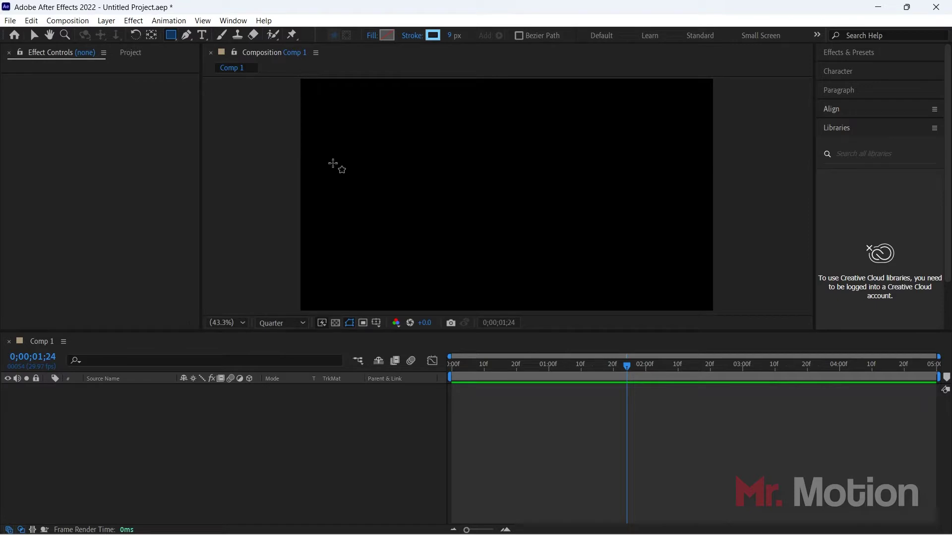
Step: Draw a long, thin horizontal rectangle across the composition and centre its anchor point on the shape
left_click_drag(332, 164, 658, 178)
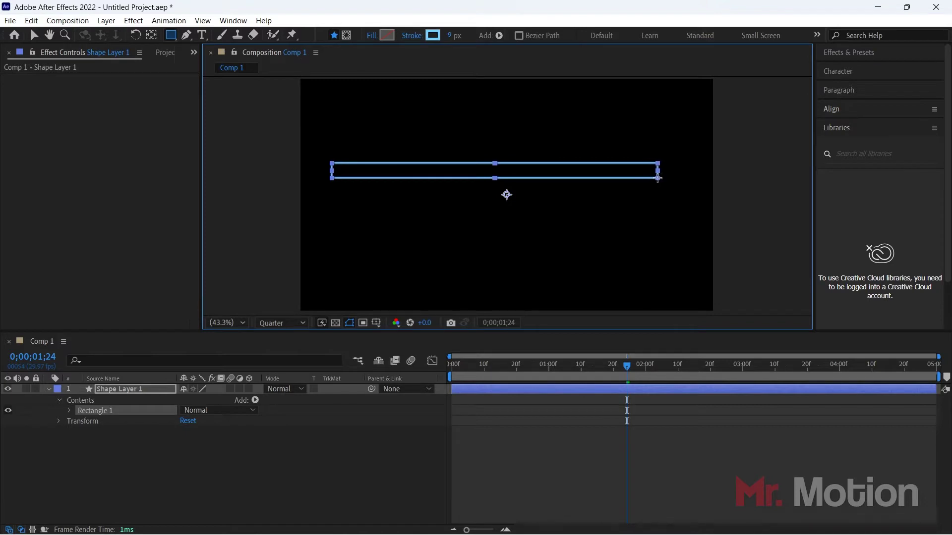
key("ctrl+alt+Home")
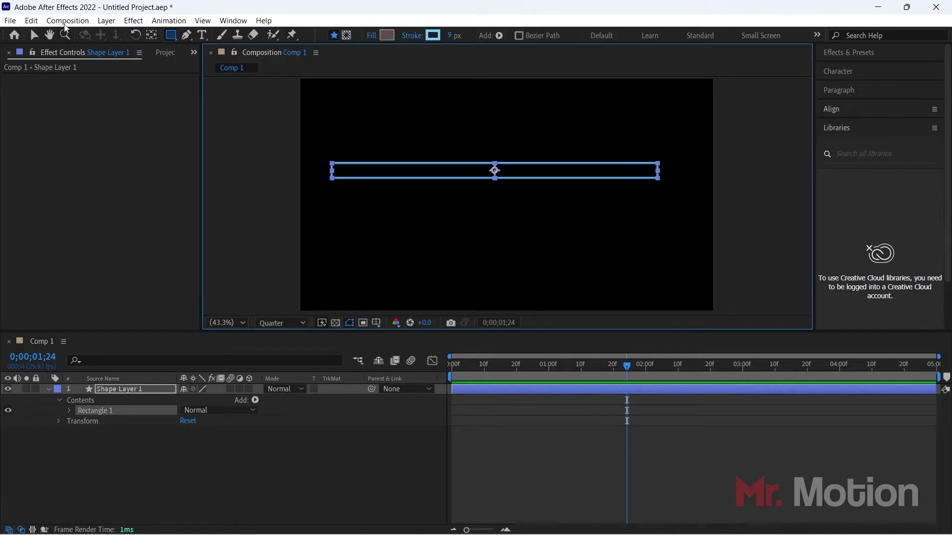
Step: Align the rectangle to the composition's horizontal and vertical centre
left_click(33, 37)
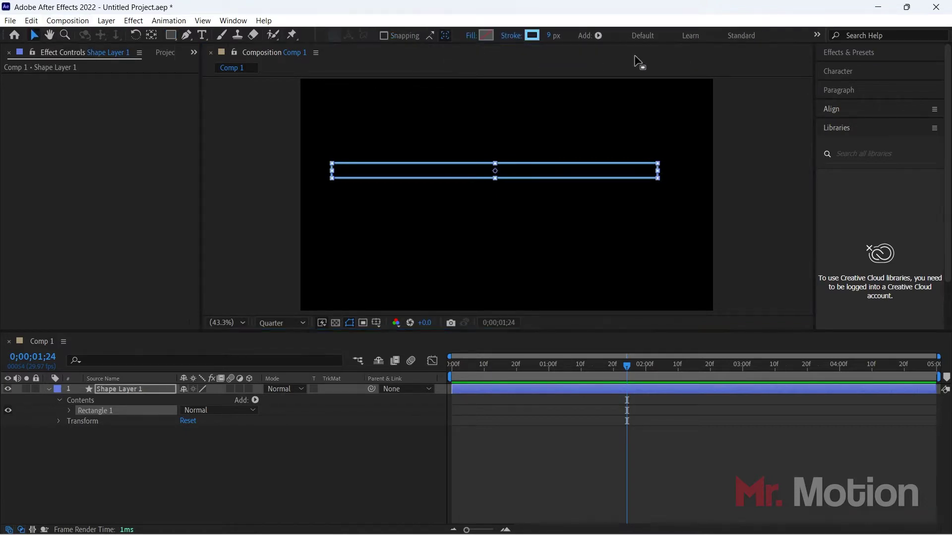
left_click(840, 108)
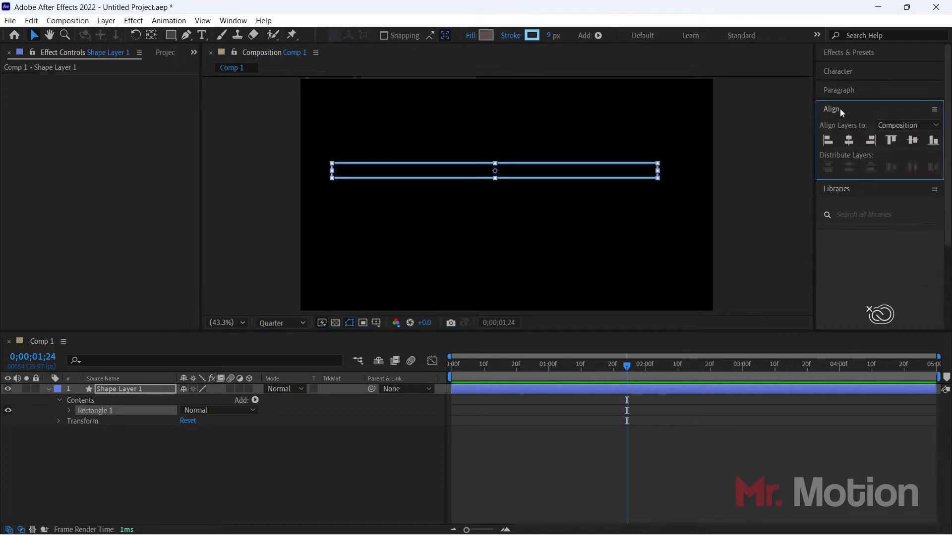
left_click(851, 142)
left_click(917, 142)
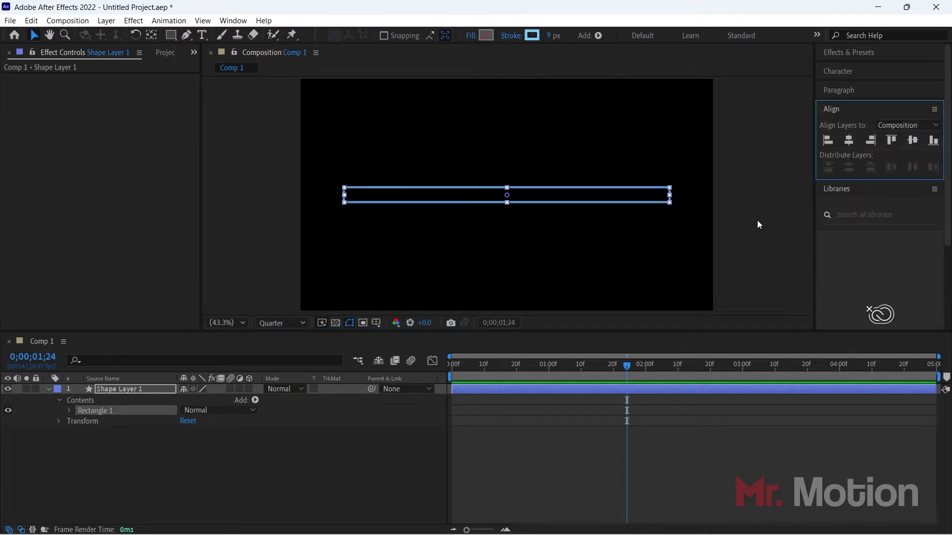
left_click(255, 237)
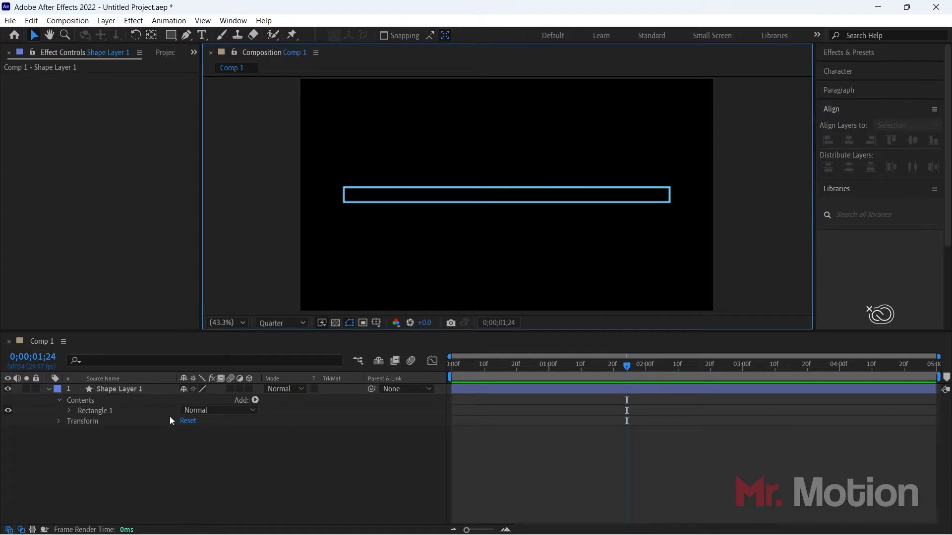
Step: Set the rectangle's stroke width to 5 px
left_click(49, 388)
left_click(132, 388)
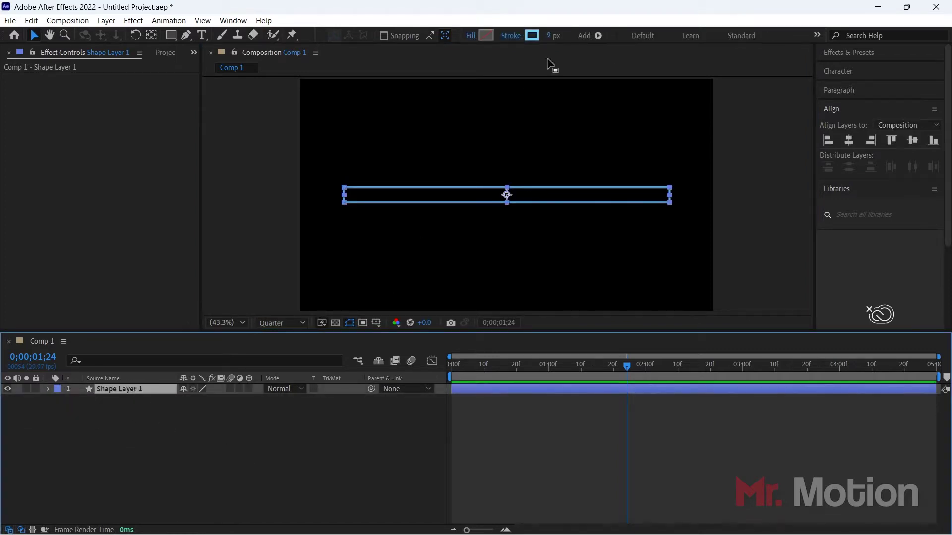
left_click(510, 204)
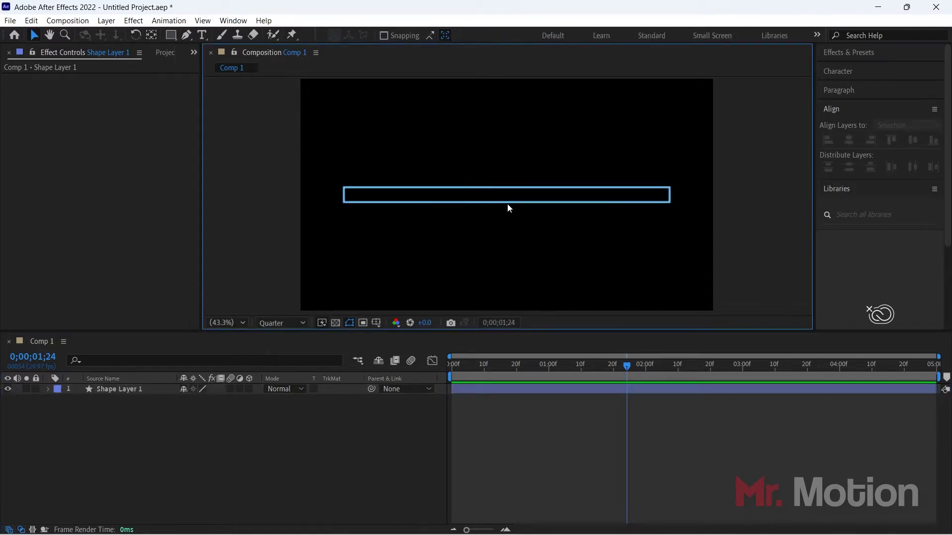
left_click(514, 192)
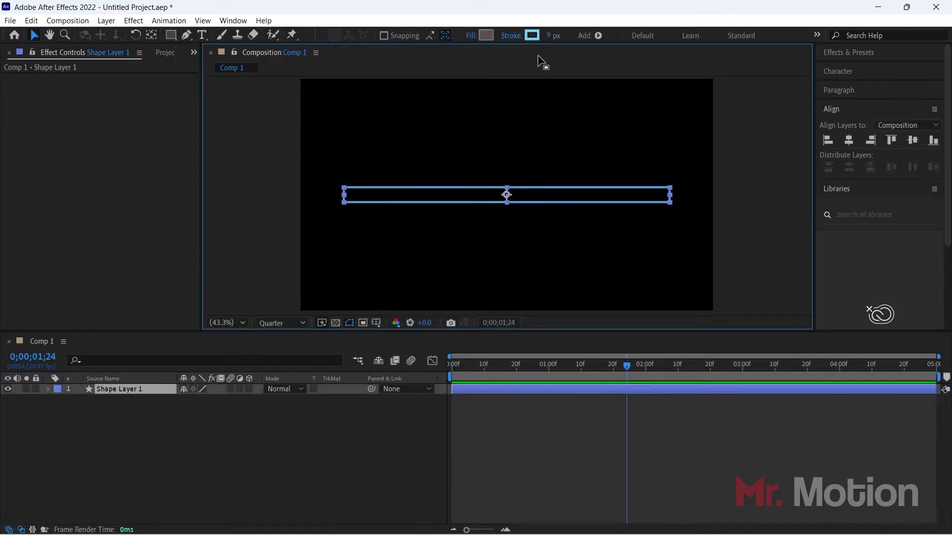
left_click(556, 36)
type("5")
key("Return")
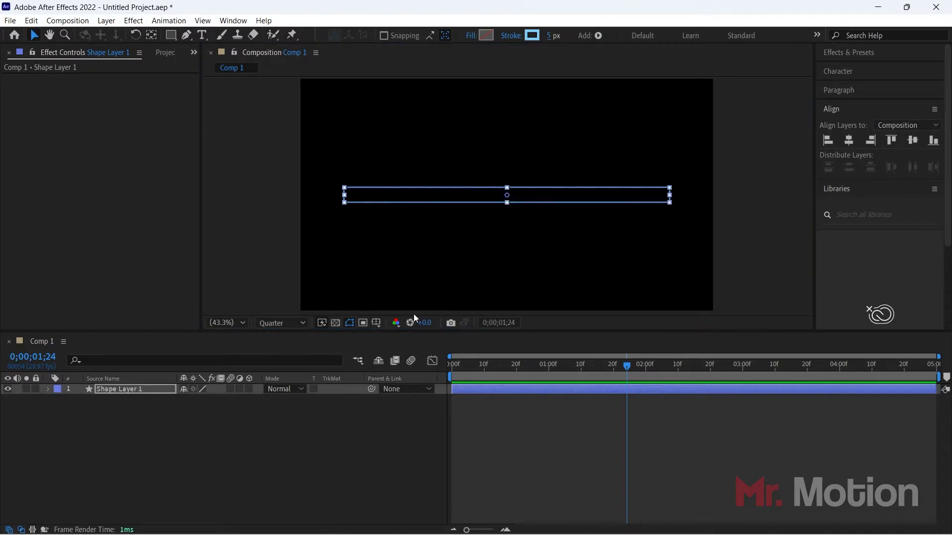
left_click(284, 462)
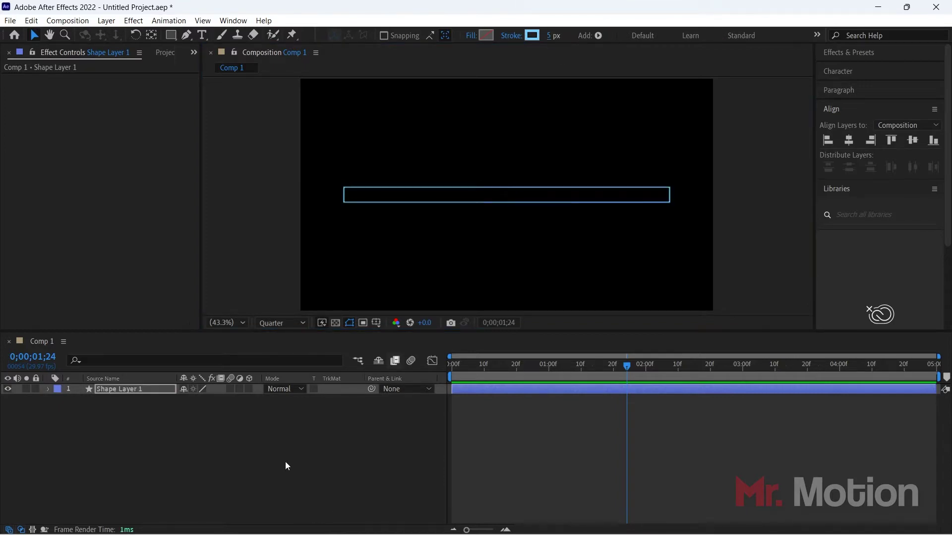
left_click(487, 202)
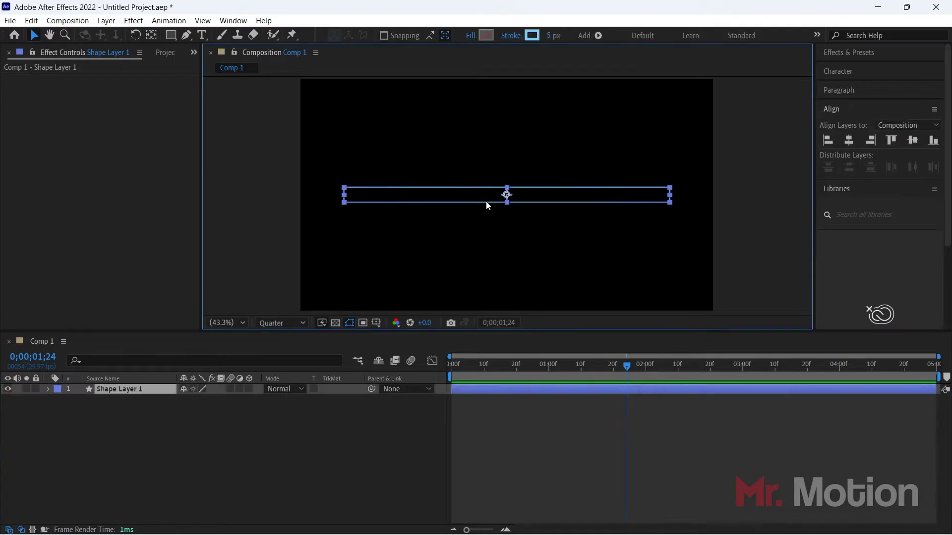
Step: Draw a straight line on a new shape layer with the Pen tool, from the middle of the rectangle's left edge to its right edge
left_click(135, 413)
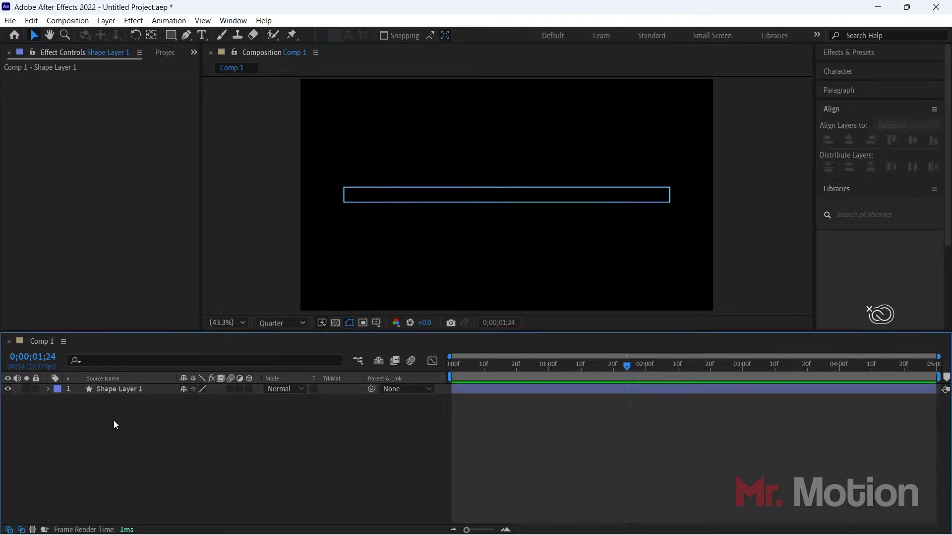
left_click(187, 35)
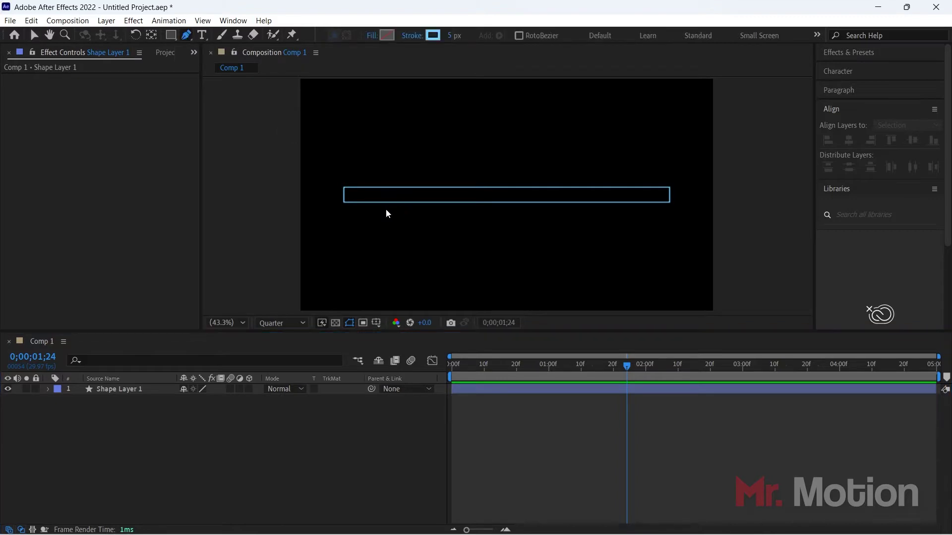
key("period")
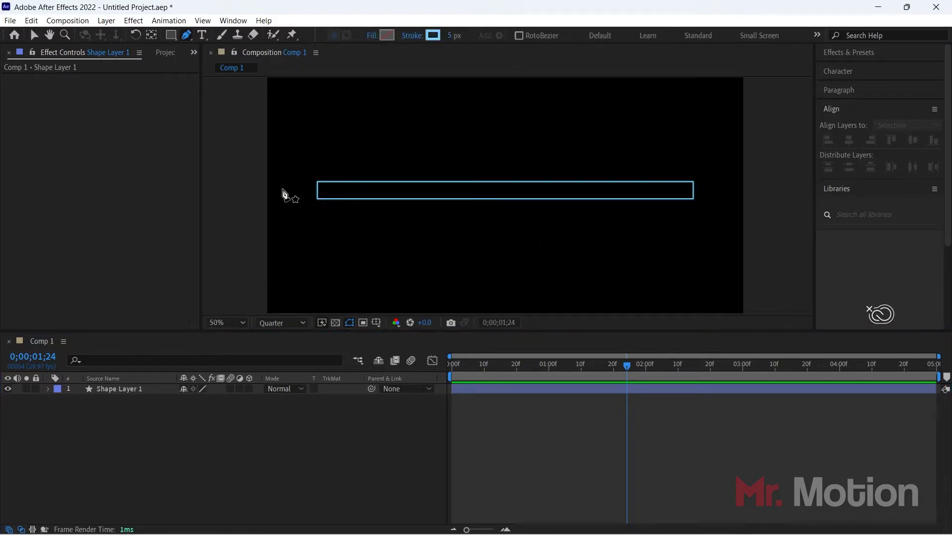
left_click(318, 191)
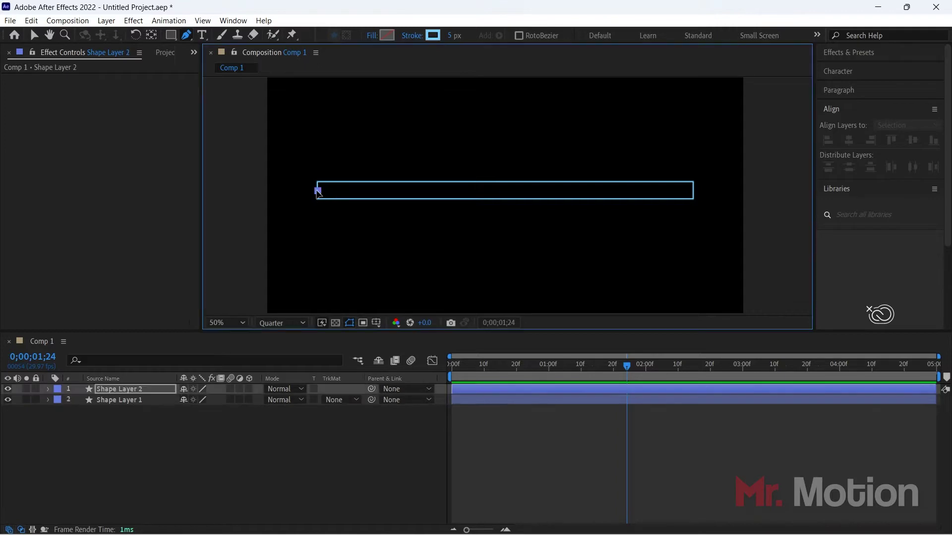
left_click(694, 191)
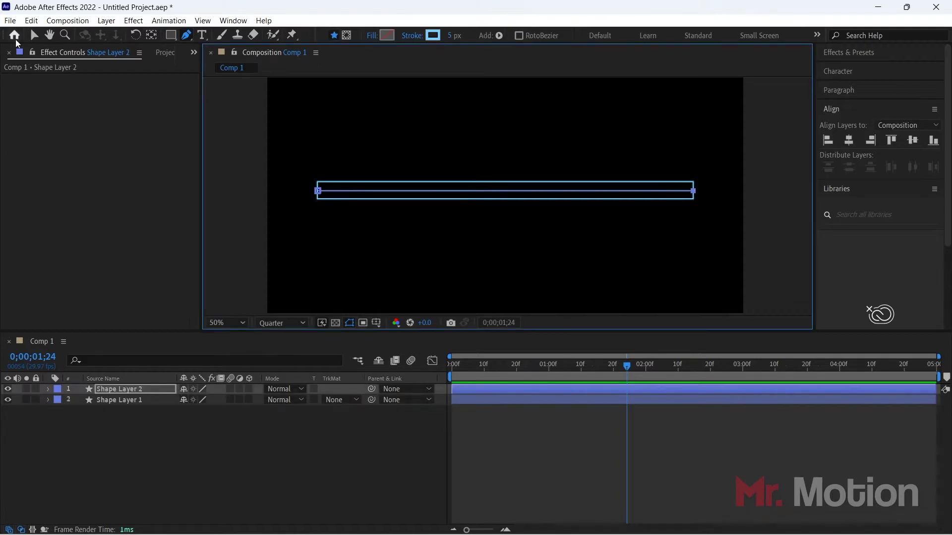
Step: Set the stroke width of the line inside the rectangle to 60 px
left_click(33, 36)
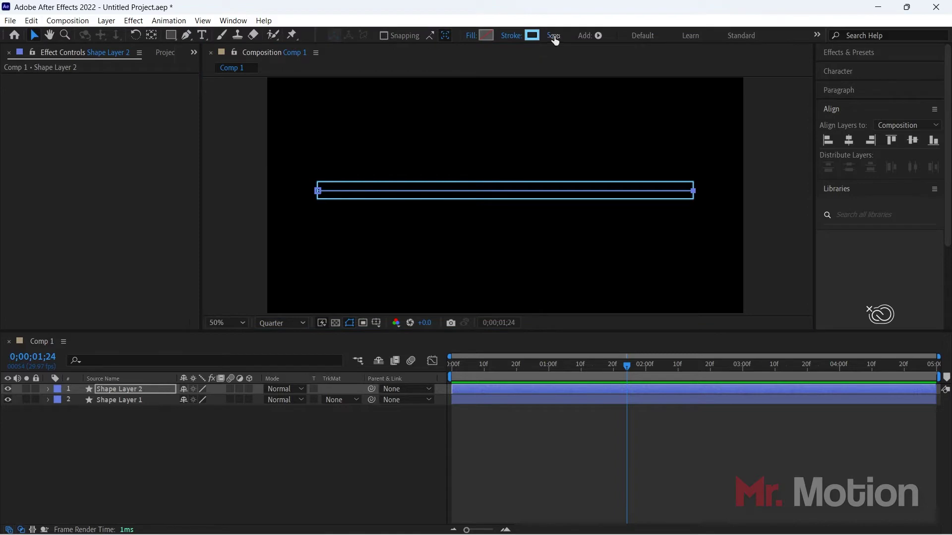
left_click_drag(552, 36, 587, 34)
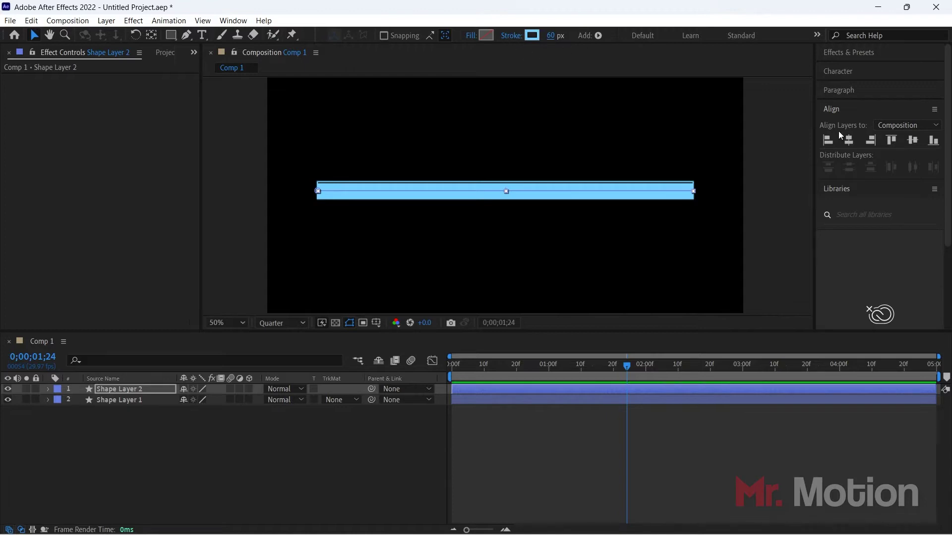
left_click(202, 435)
Step: Rename the rectangle's layer, Shape Layer 1, as Border
left_click(146, 388)
left_click(131, 401)
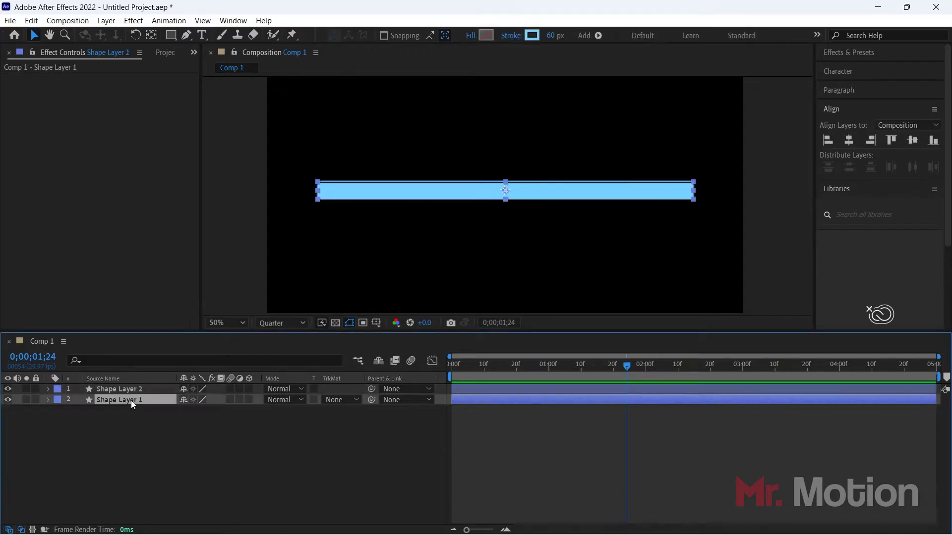
key("Return")
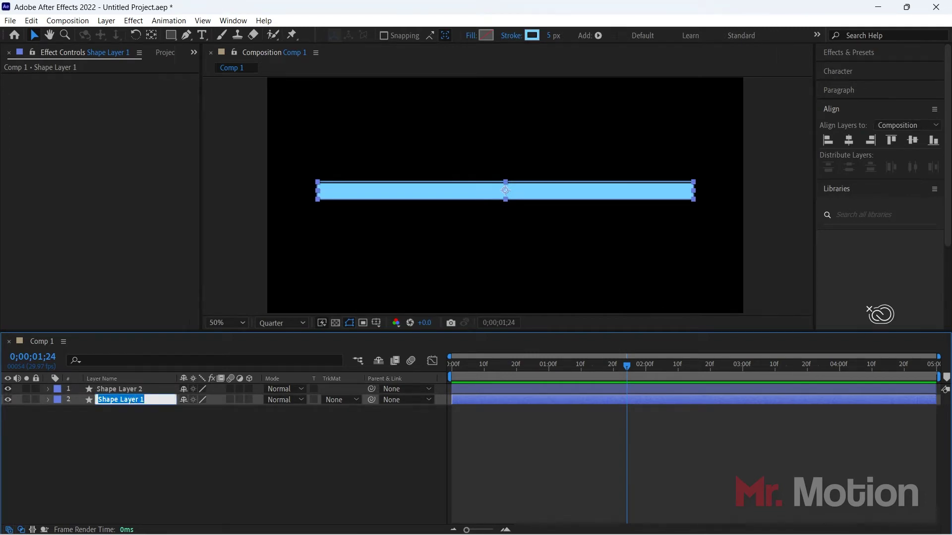
type("Border")
key("Return")
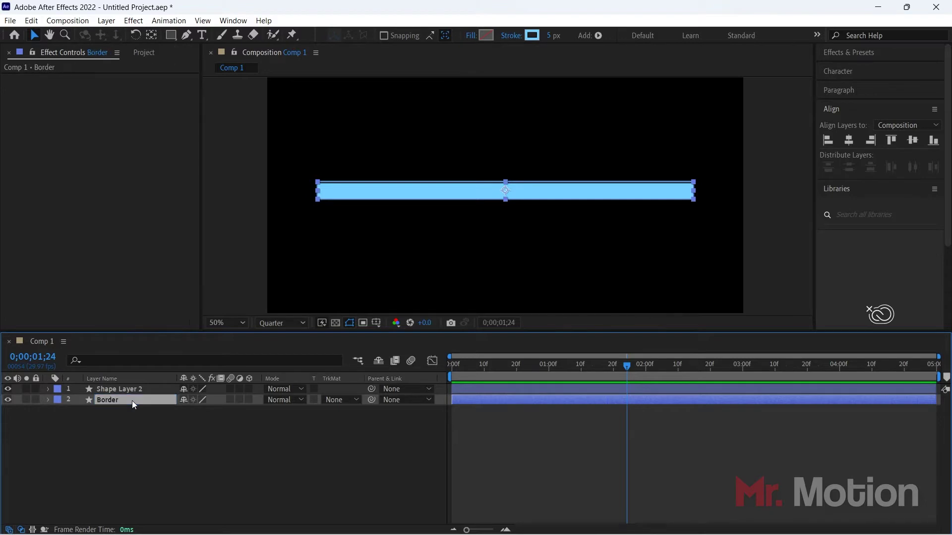
left_click(139, 411)
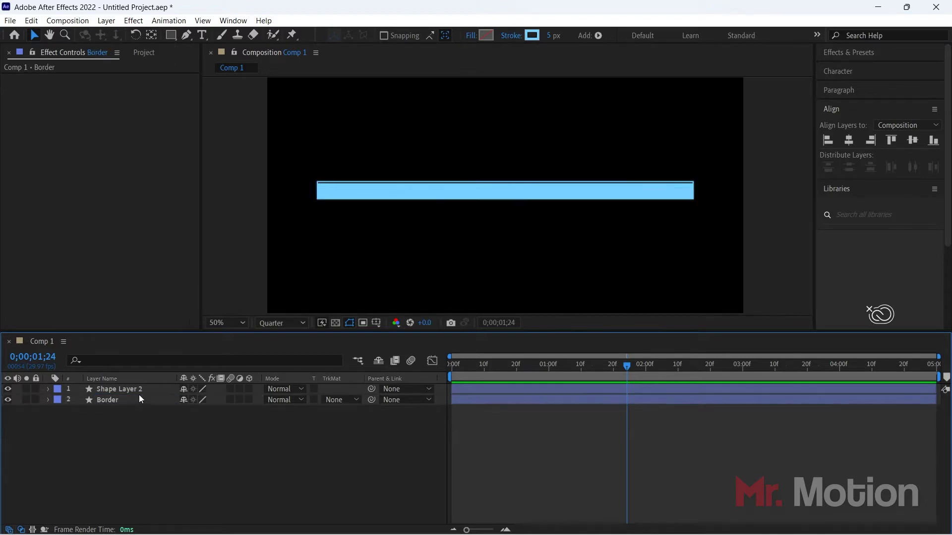
Step: Move the playhead to the start of the timeline and rename Shape Layer 2 as Loader
left_click(136, 388)
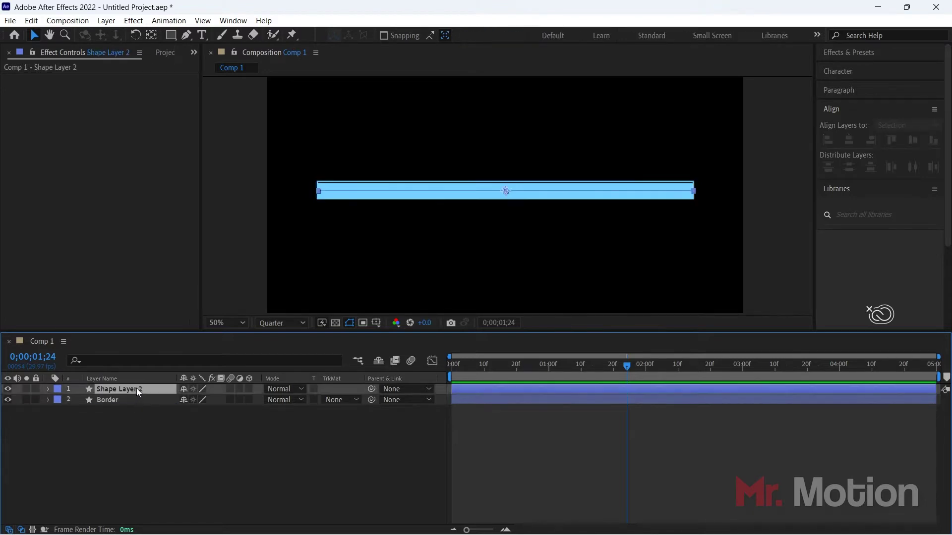
key("Home")
key("Return")
type("T")
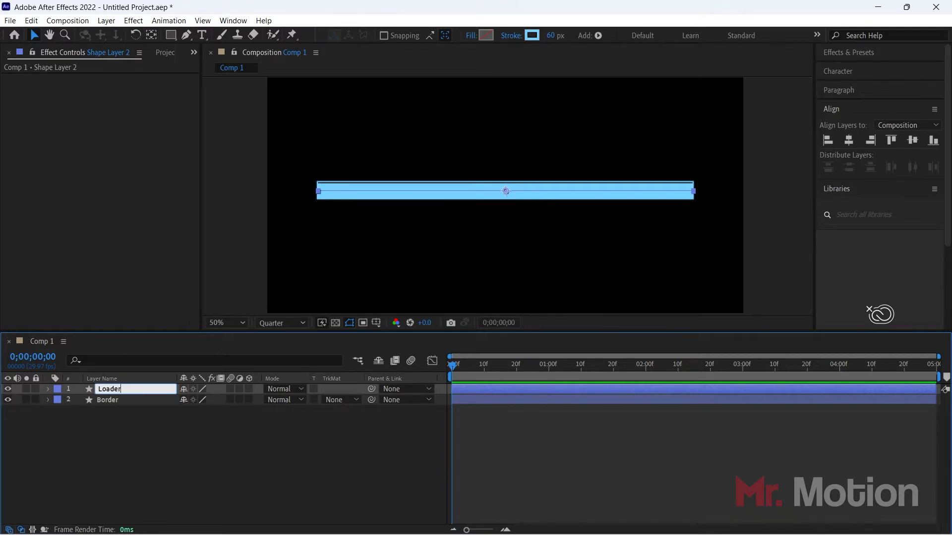
type("oader")
left_click(142, 440)
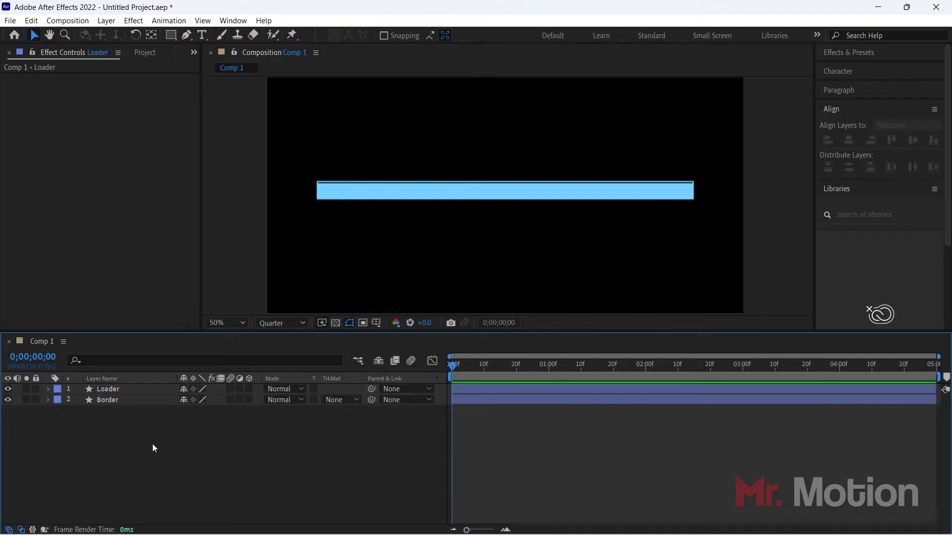
Step: Align the Loader layer to the composition's horizontal and vertical centre
left_click(134, 389)
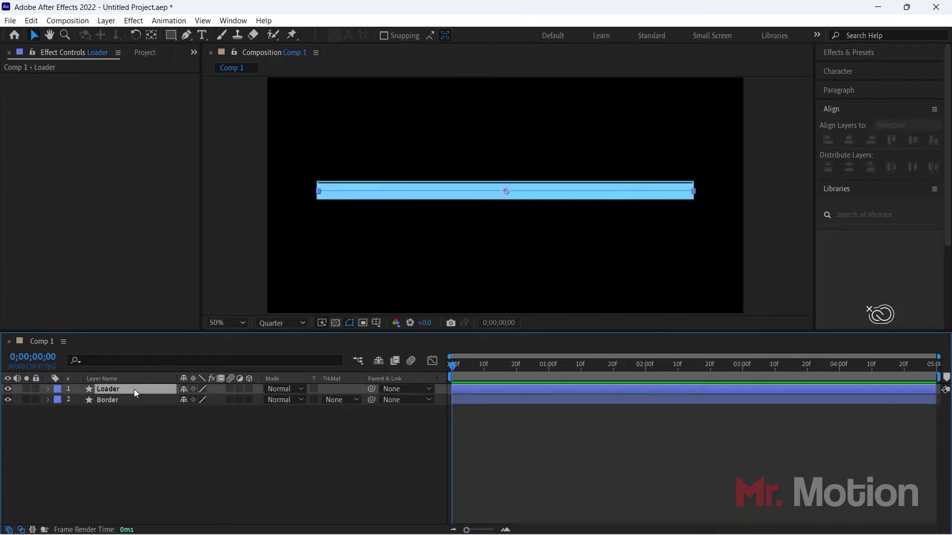
left_click(848, 140)
left_click(912, 141)
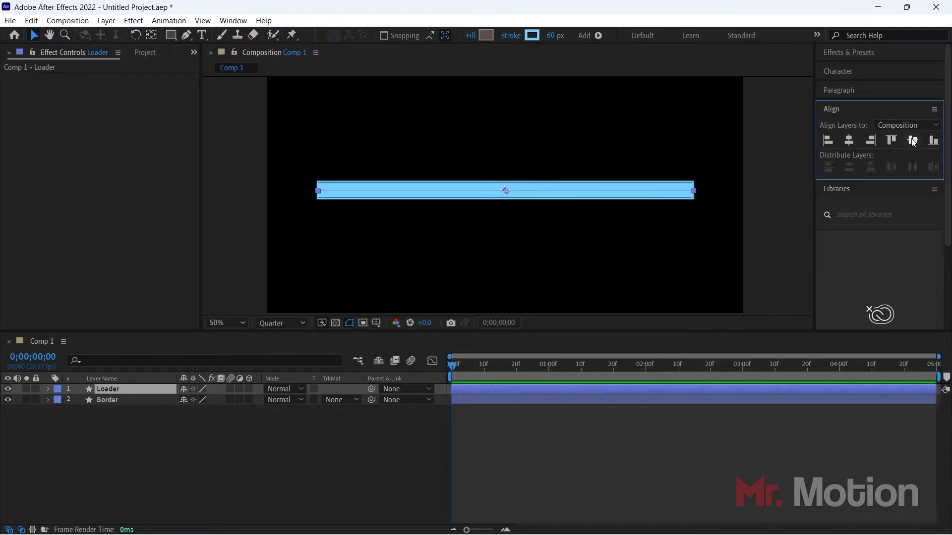
left_click(781, 198)
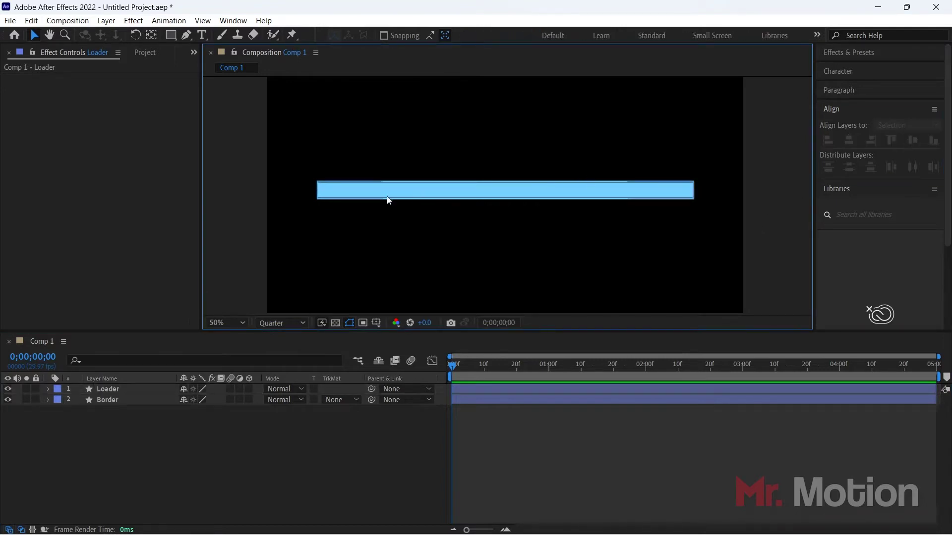
Step: Shorten the Loader bar slightly at both ends to leave a small gap inside the border, and centre it horizontally in the composition
scroll(313, 192, "up", 3)
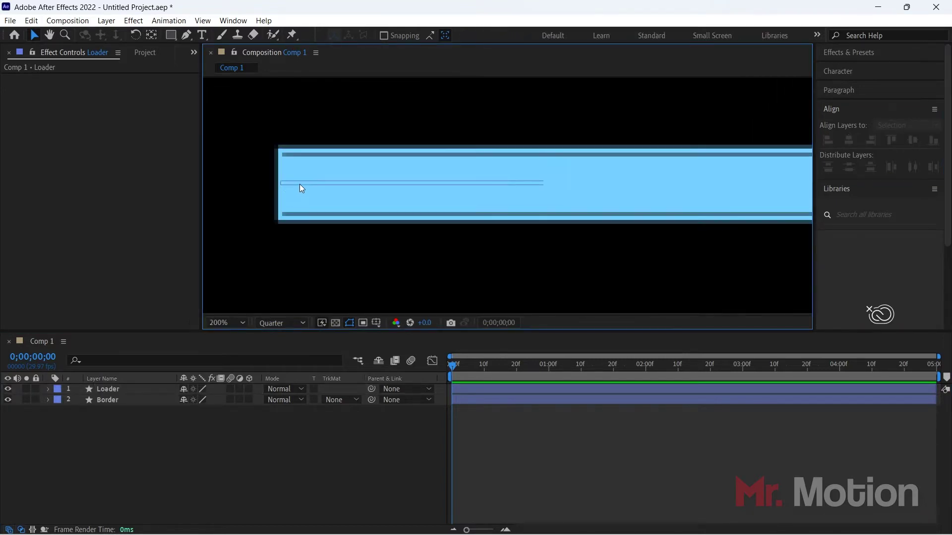
left_click(281, 182)
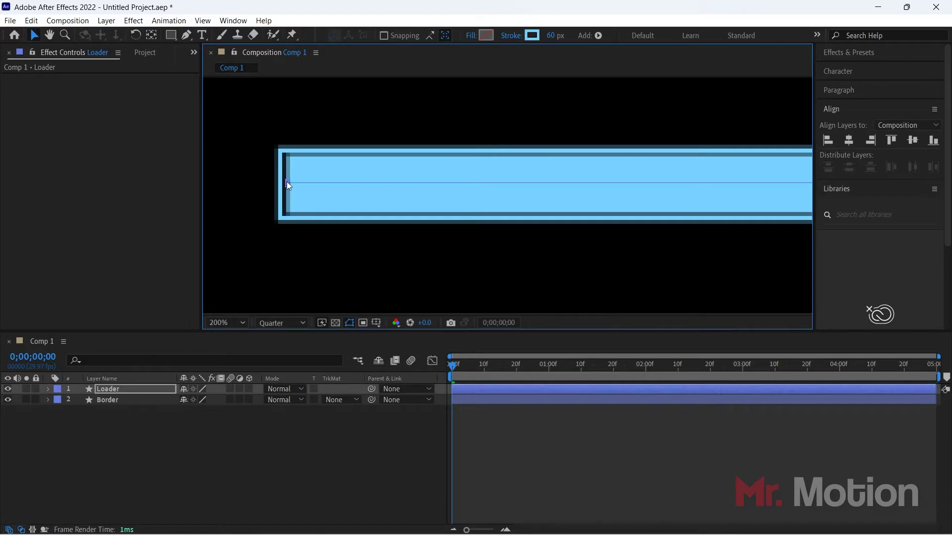
scroll(269, 227, "down", 3)
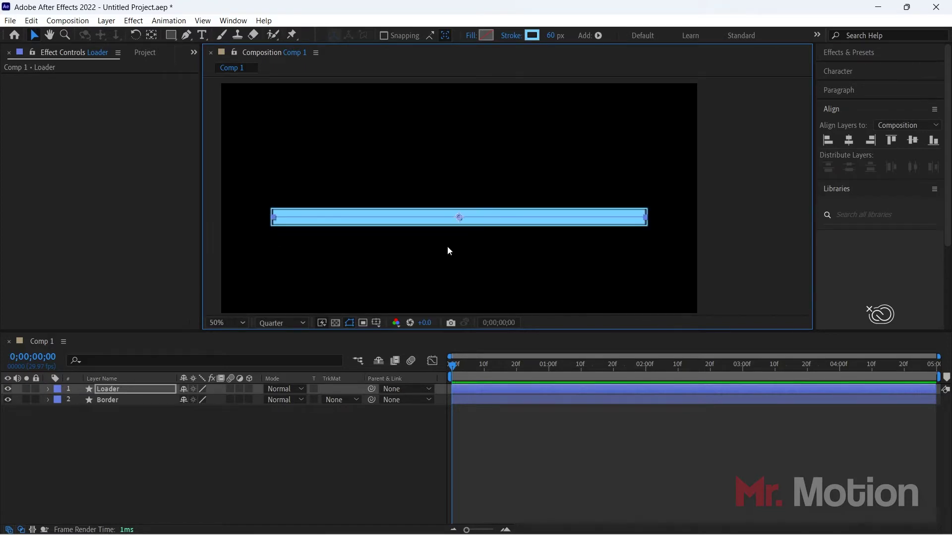
left_click(849, 140)
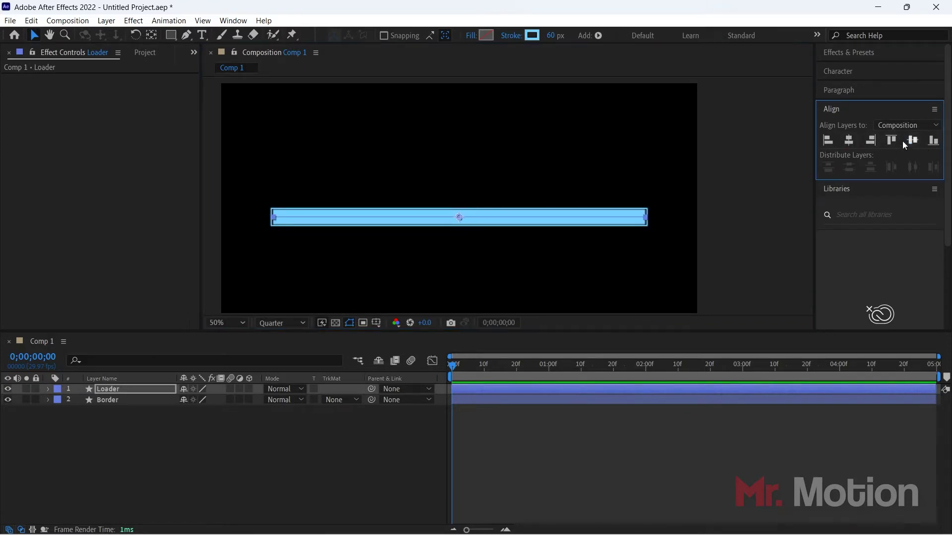
left_click(743, 209)
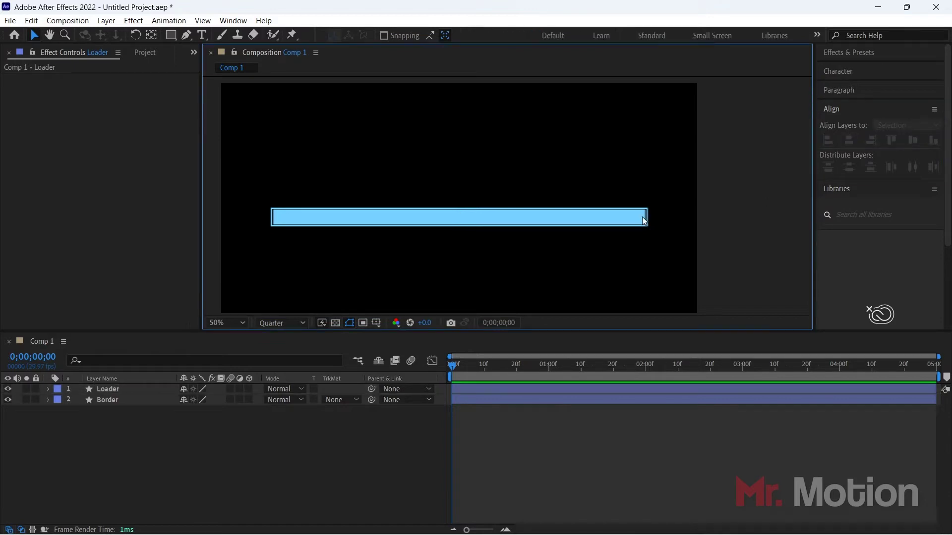
left_click(520, 216)
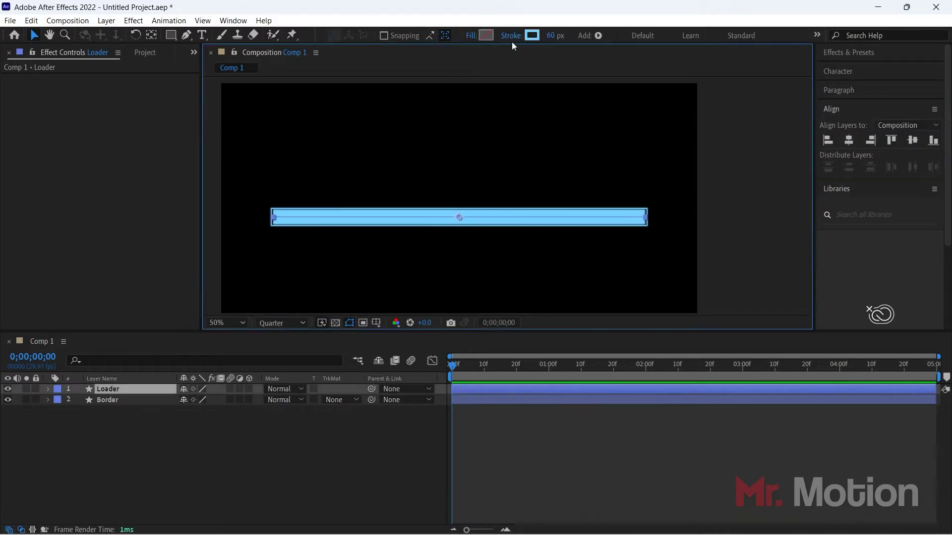
left_click(532, 37)
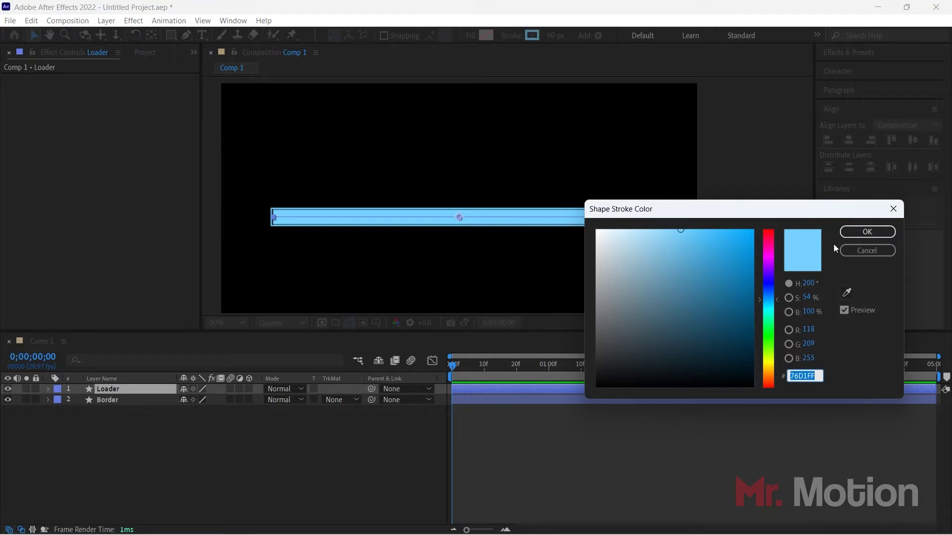
left_click(867, 231)
left_click(733, 148)
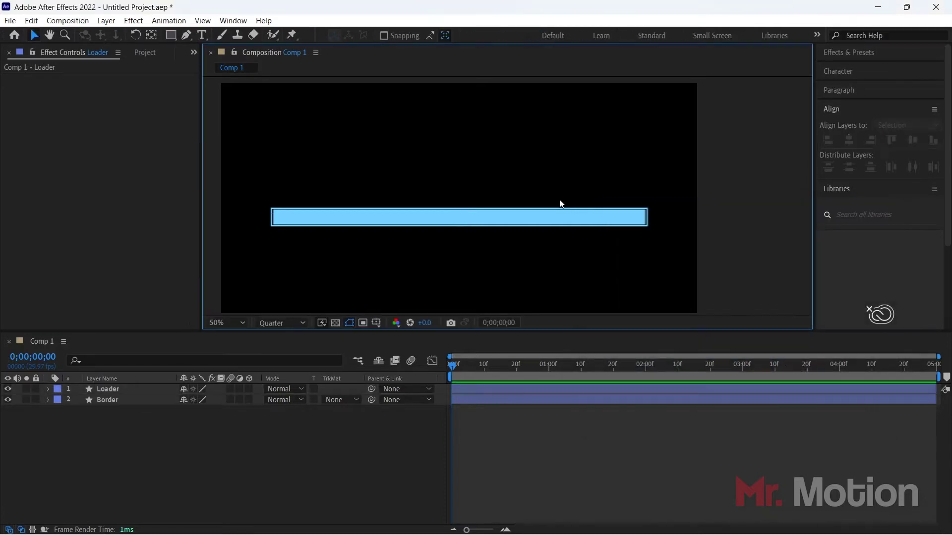
Step: Centre the Loader layer horizontally in the composition and apply the 4-Color Gradient effect to it
left_click(459, 217)
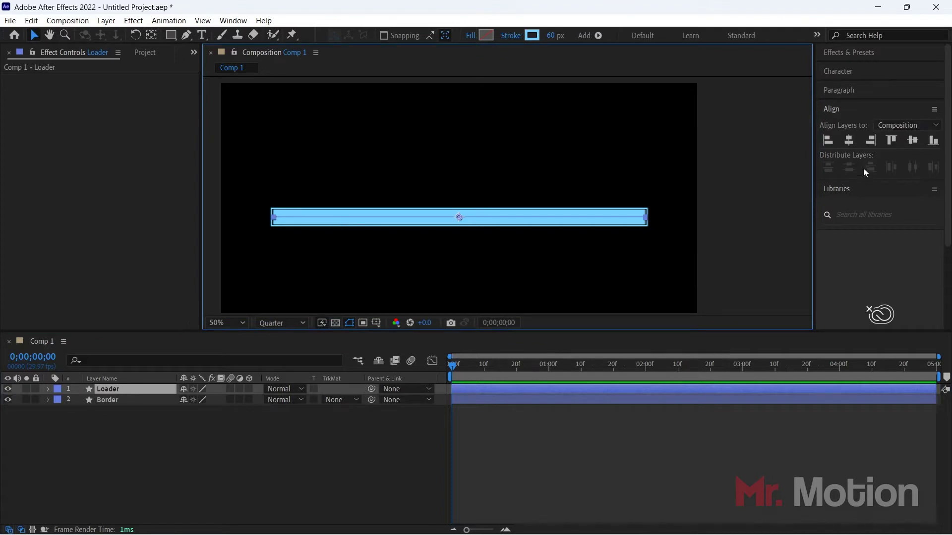
left_click(849, 143)
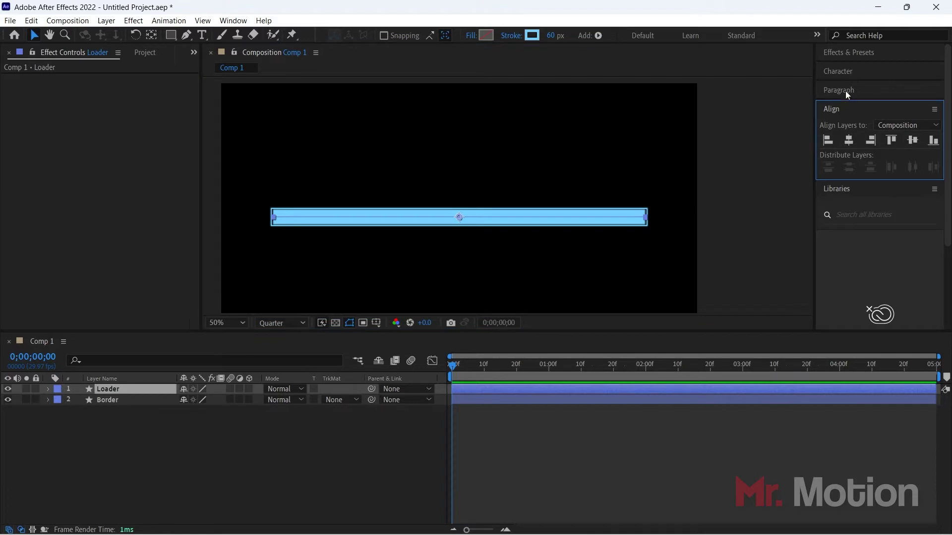
left_click(848, 53)
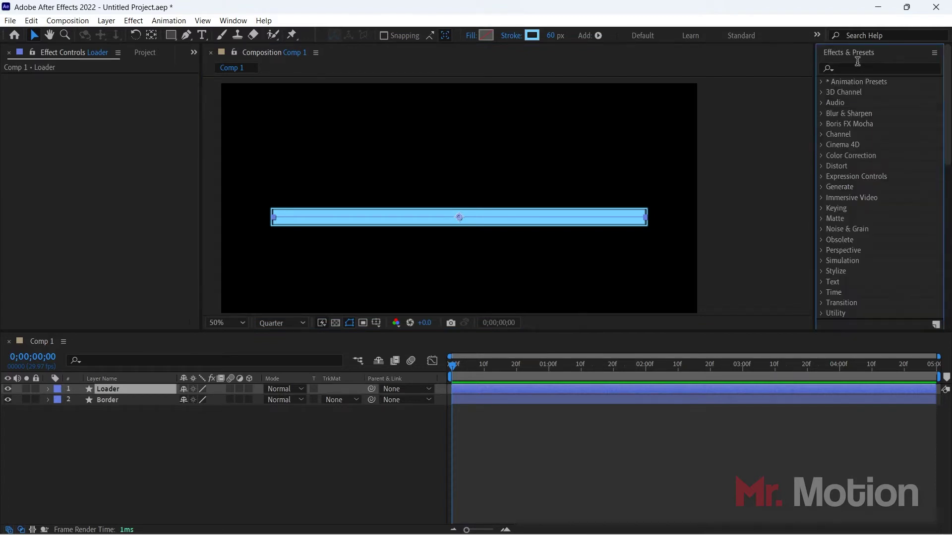
left_click(854, 69)
type("gra")
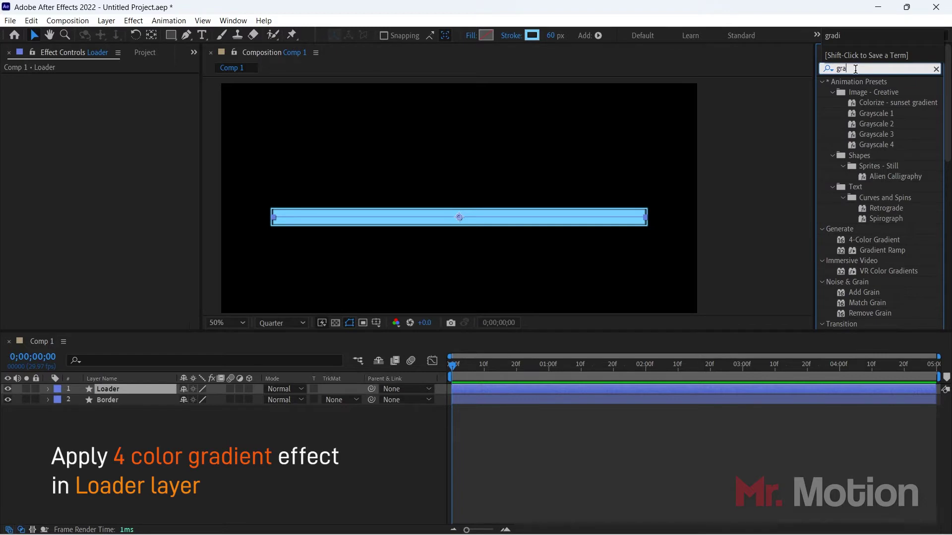
type("di")
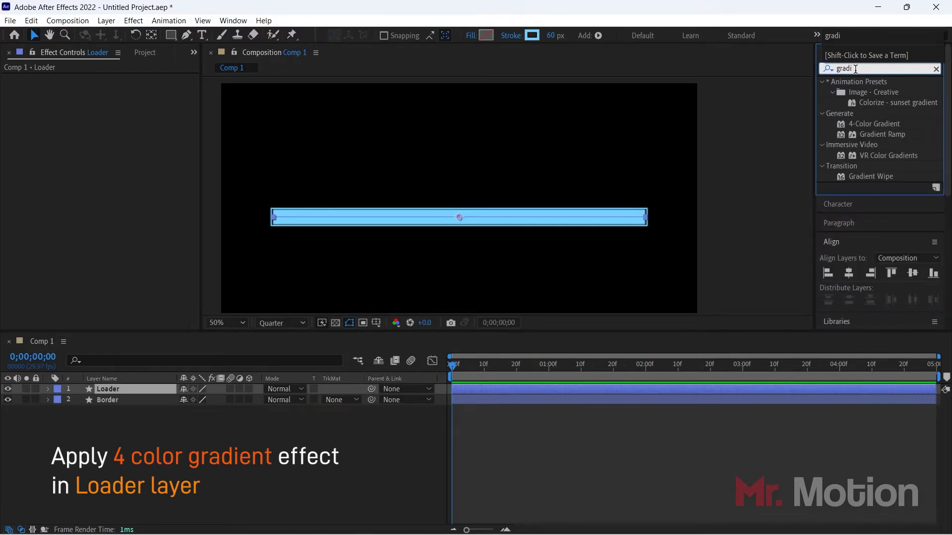
left_click(865, 124)
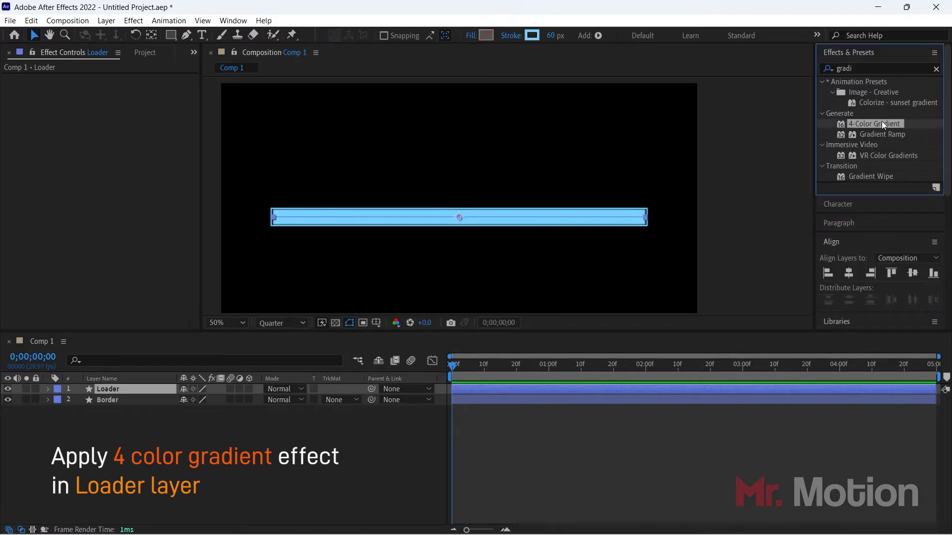
left_click_drag(884, 124, 133, 390)
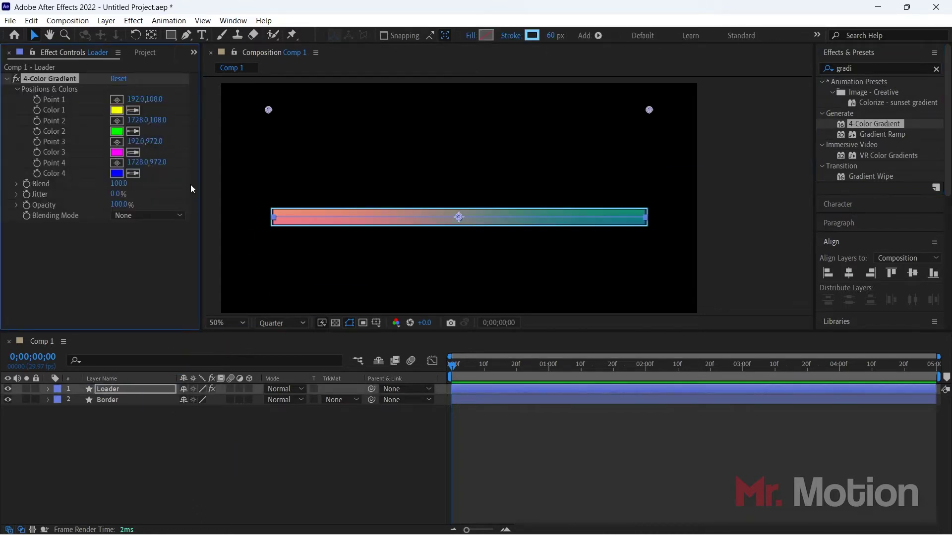
Step: Set Color 4 of the Loader layer's 4-Color Gradient to orange, FF7900
left_click(236, 449)
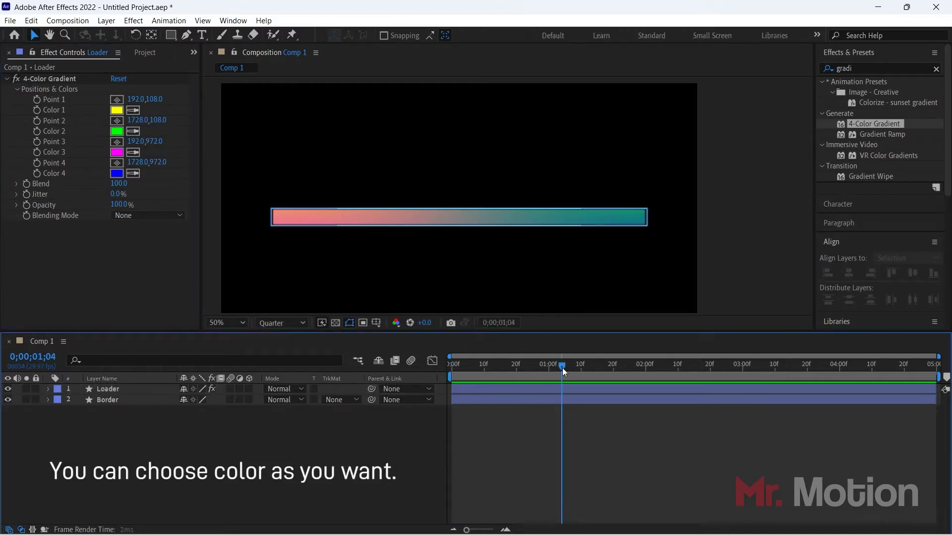
left_click(370, 217)
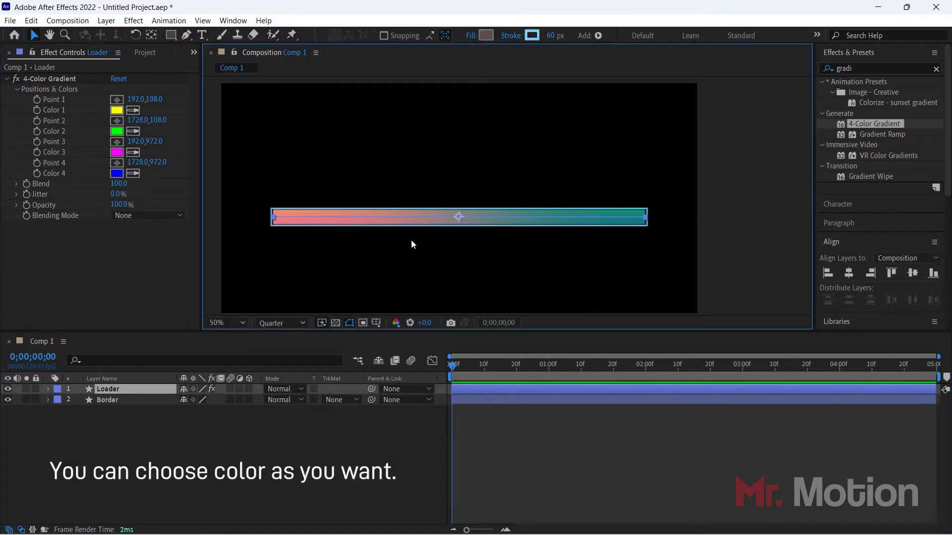
left_click(117, 173)
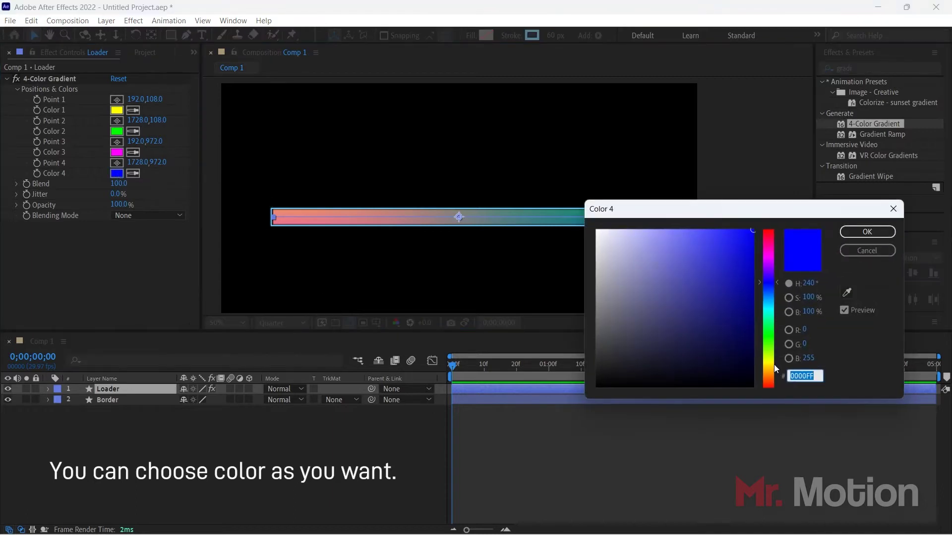
left_click(769, 380)
left_click_drag(769, 382, 768, 377)
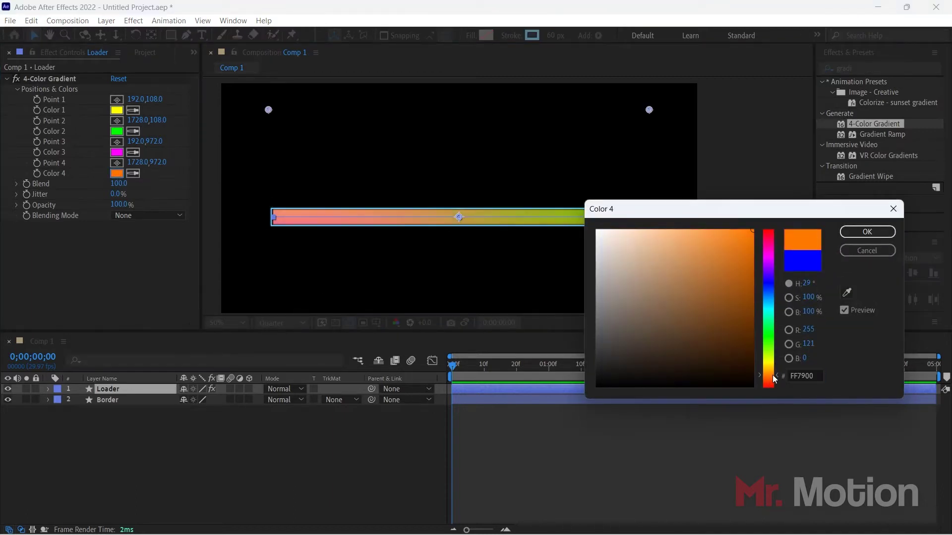
left_click(867, 232)
Step: Set Color 2 of the Loader layer's 4-Color Gradient to violet, 5500FF
left_click(117, 131)
left_click(767, 273)
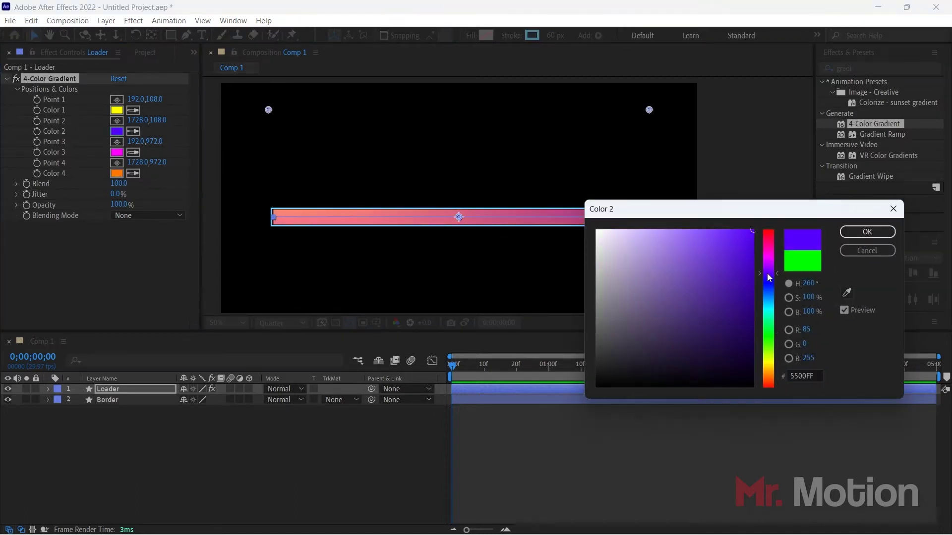
left_click_drag(759, 209, 828, 155)
left_click(931, 178)
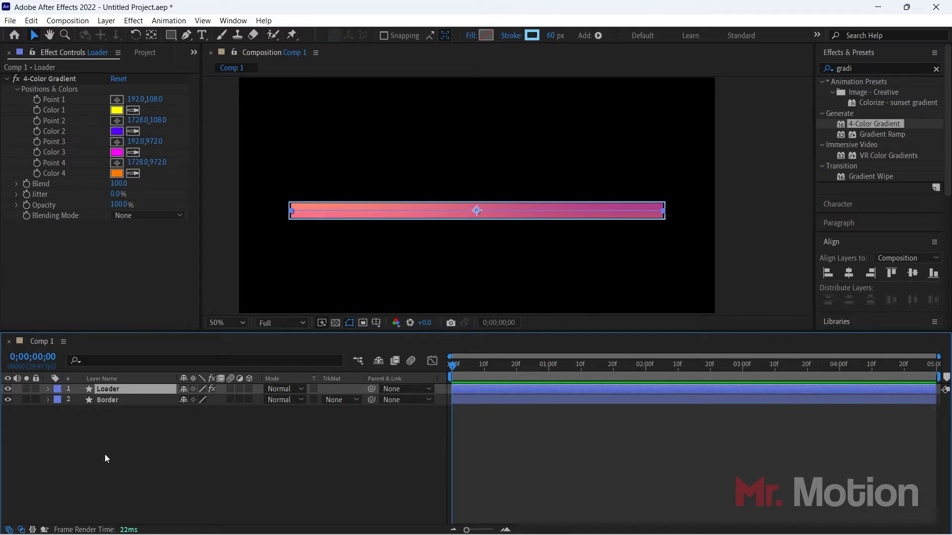
Step: Add a Trim Paths operator to the Loader layer's contents
left_click(48, 389)
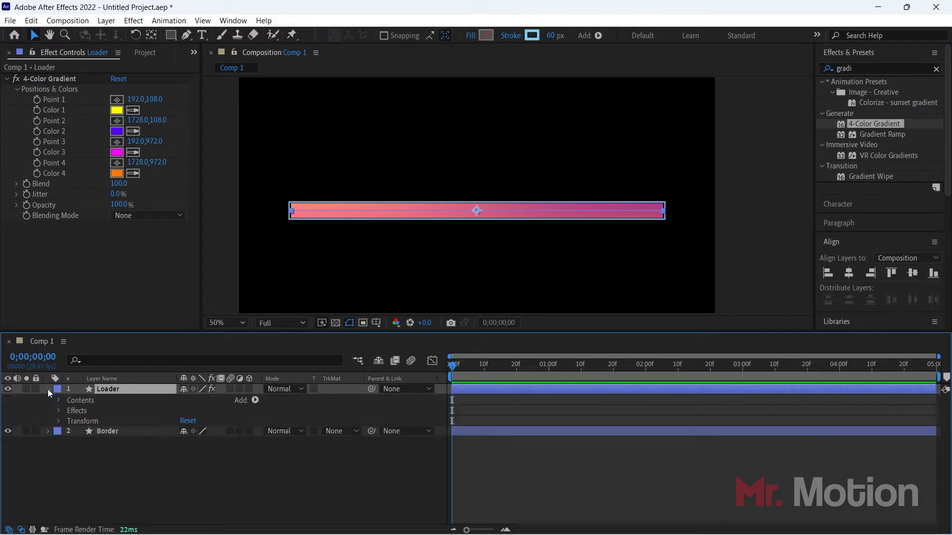
left_click(255, 401)
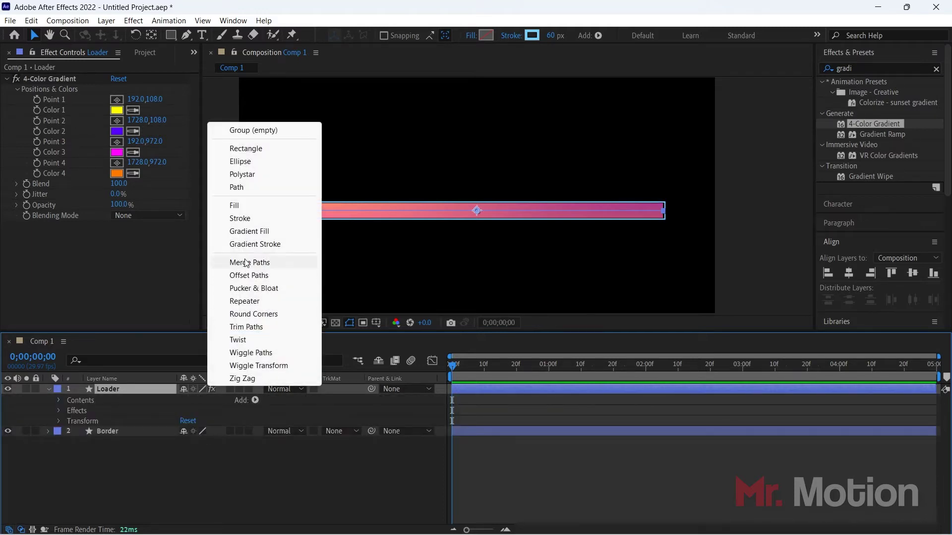
left_click(253, 327)
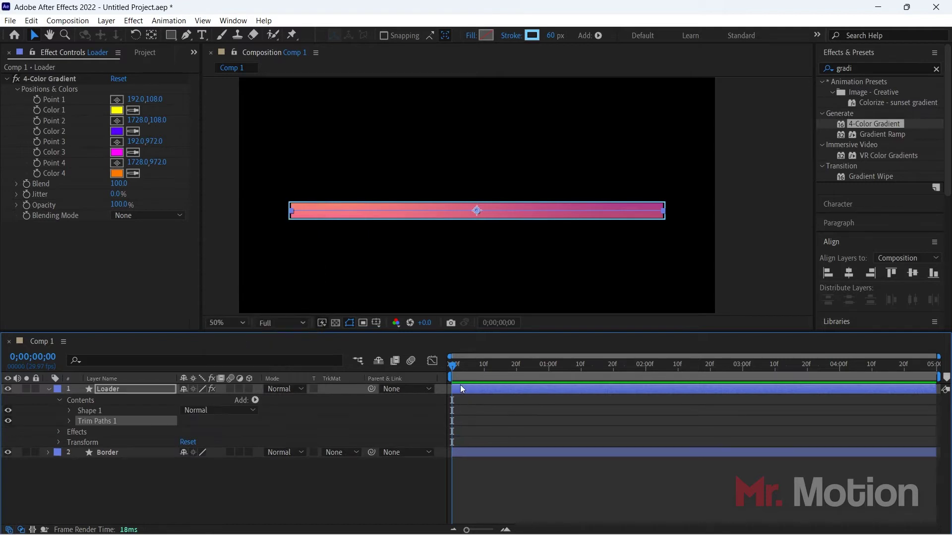
Step: Keyframe the Trim Paths End value from 0% at 0;00;00;00 to 100% at 0;00;03;00
left_click(69, 421)
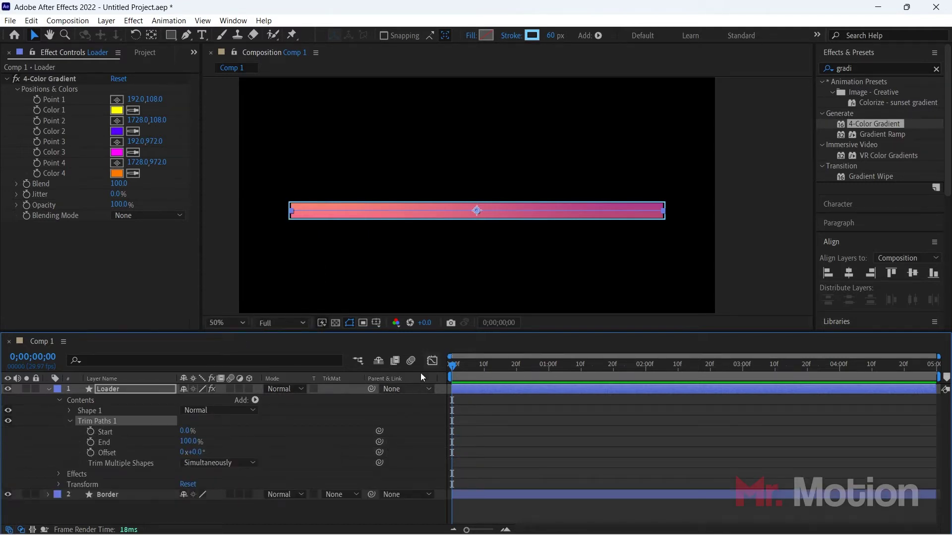
left_click_drag(187, 442, 89, 443)
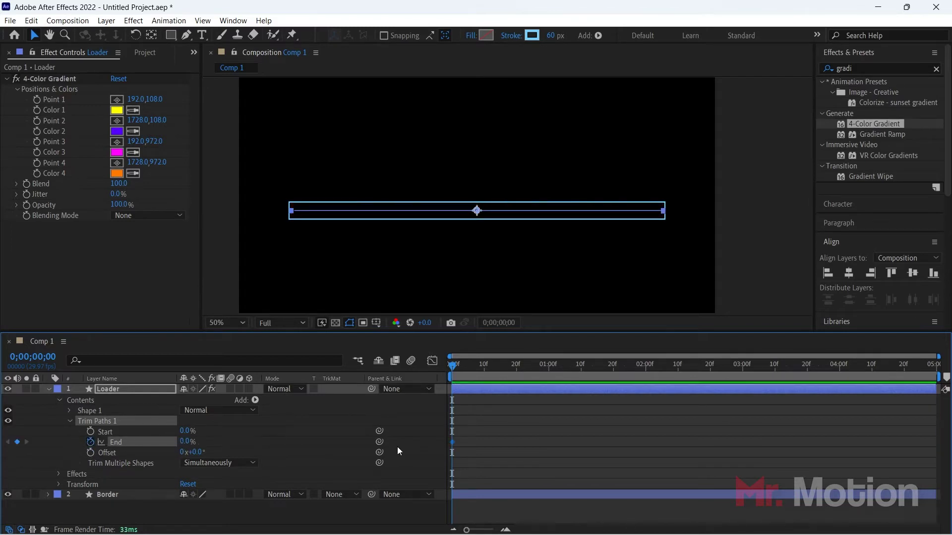
left_click_drag(453, 367, 746, 367)
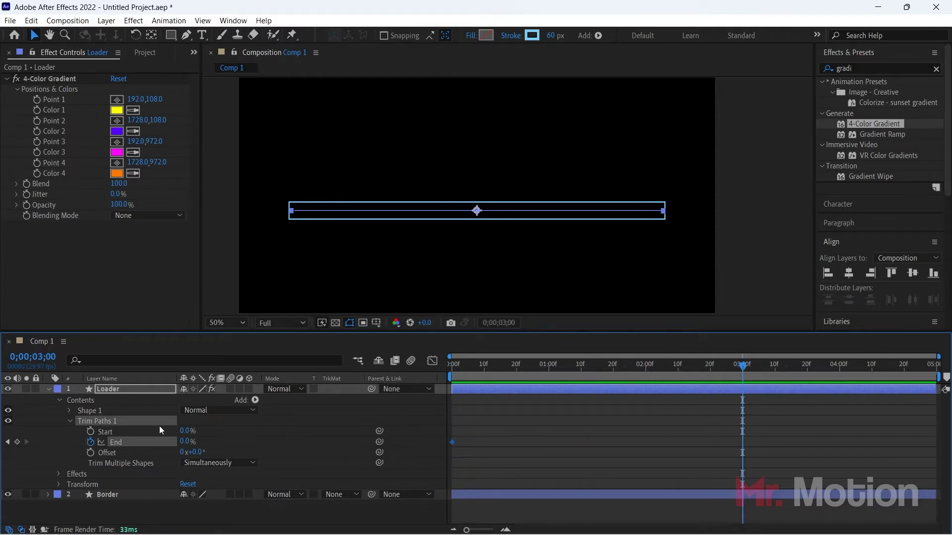
left_click_drag(186, 441, 252, 440)
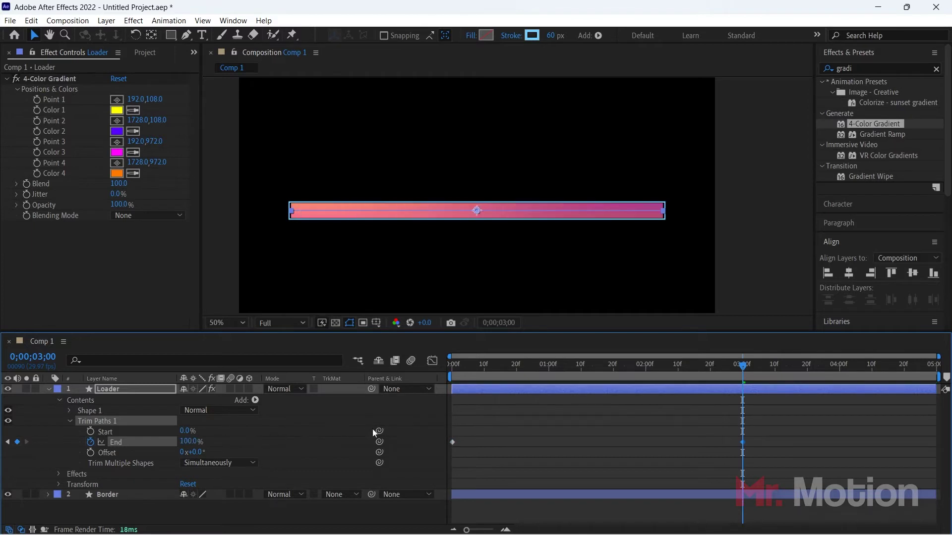
Step: Preview the loader's fill animation from the start of the timeline and return the playhead to the first frame
left_click_drag(746, 367, 395, 376)
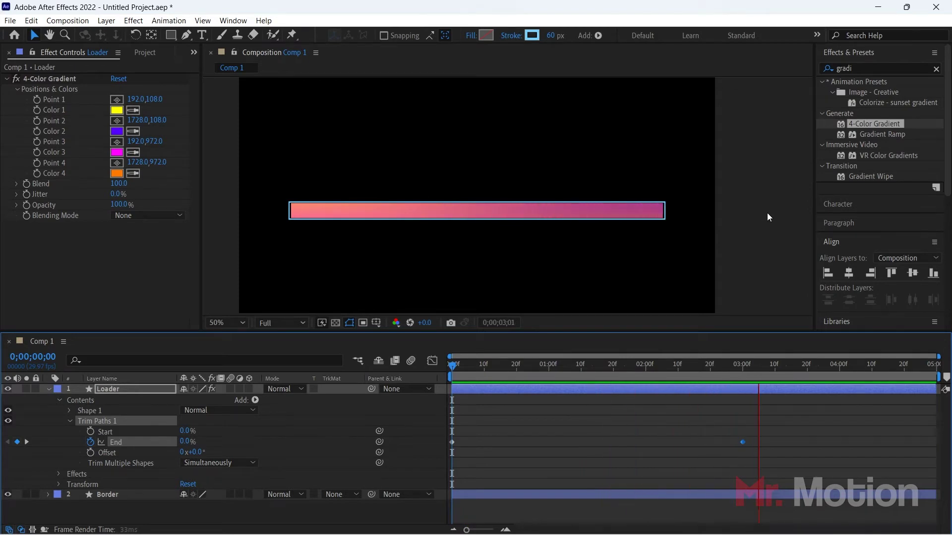
key("space")
left_click_drag(627, 366, 445, 370)
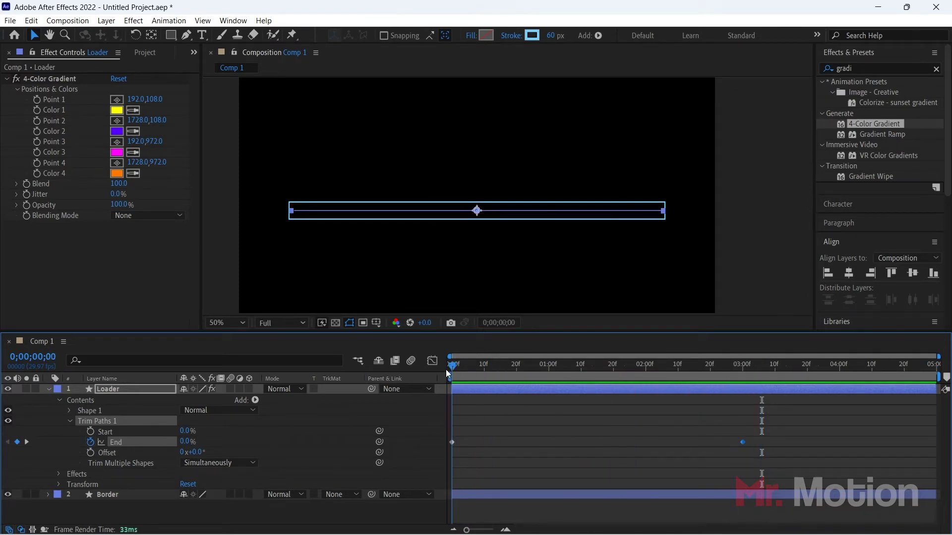
Step: Collapse the Loader layer's properties and move the playhead to 0;00;03;07, past the last End keyframe
left_click(70, 421)
left_click(58, 401)
left_click(141, 462)
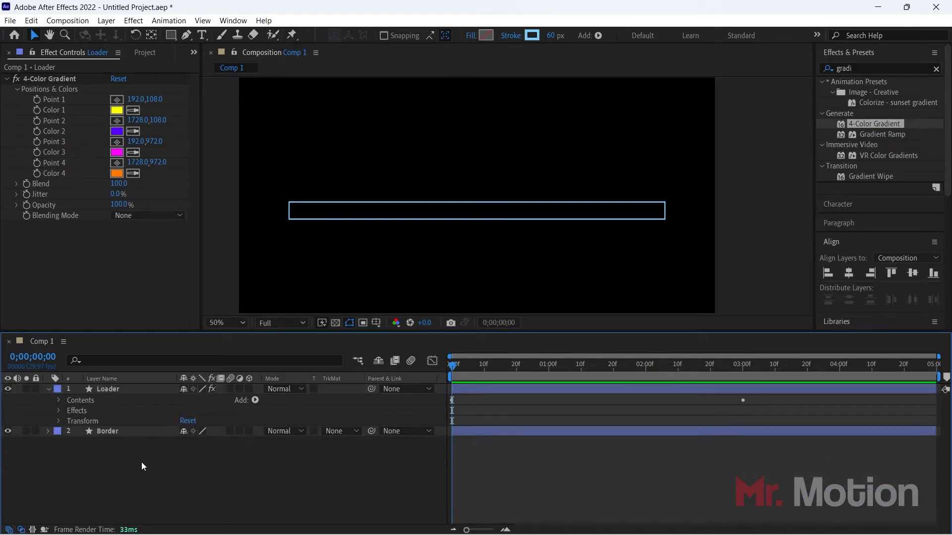
left_click_drag(451, 364, 766, 350)
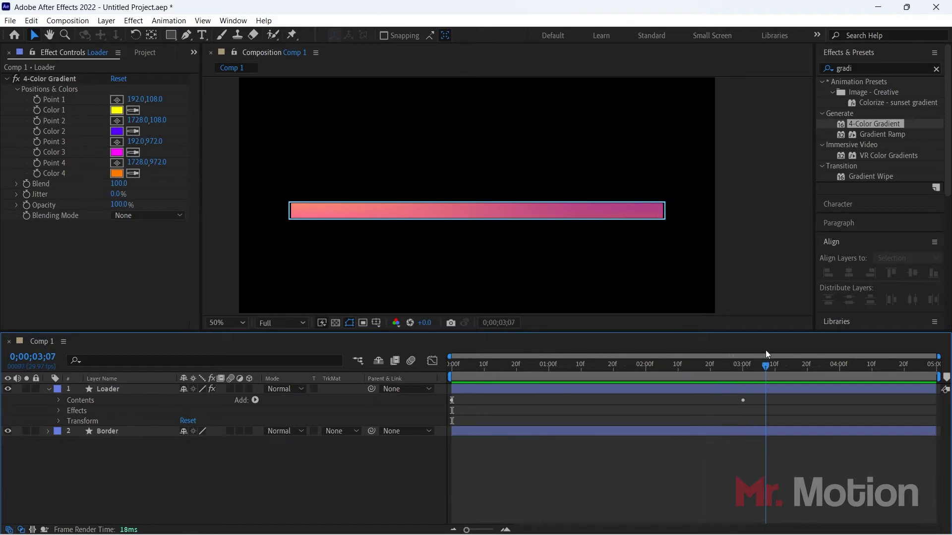
left_click(49, 390)
Step: Create a new text layer in the composition reading 100
right_click(183, 443)
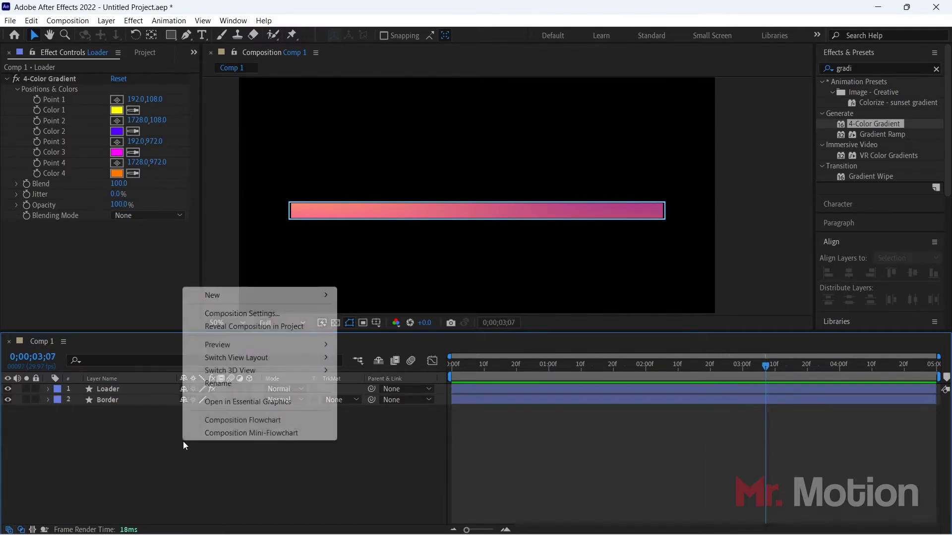
mouse_move(223, 296)
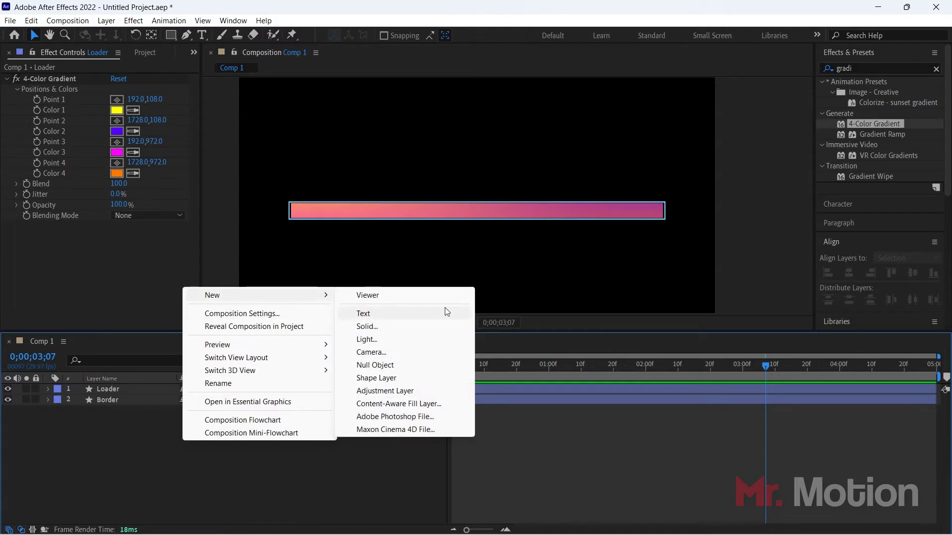
left_click(371, 316)
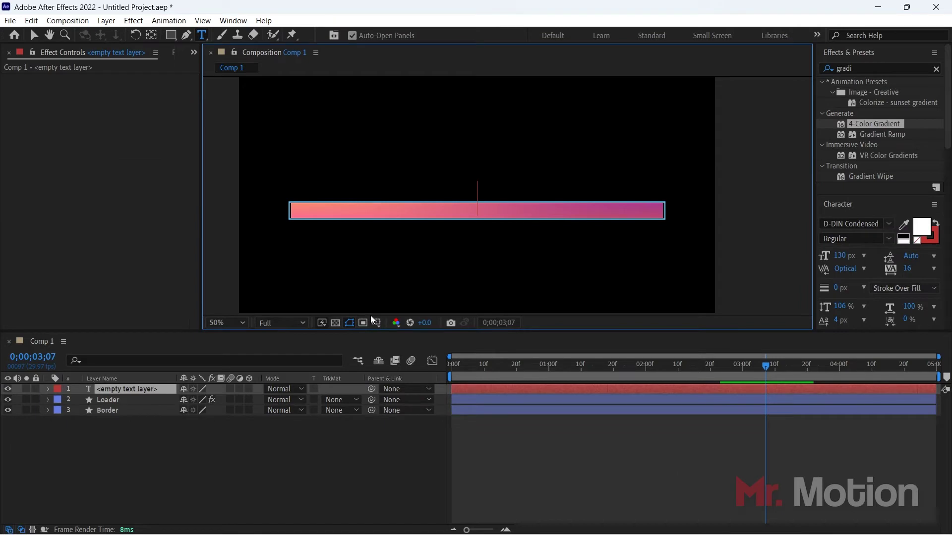
type("100")
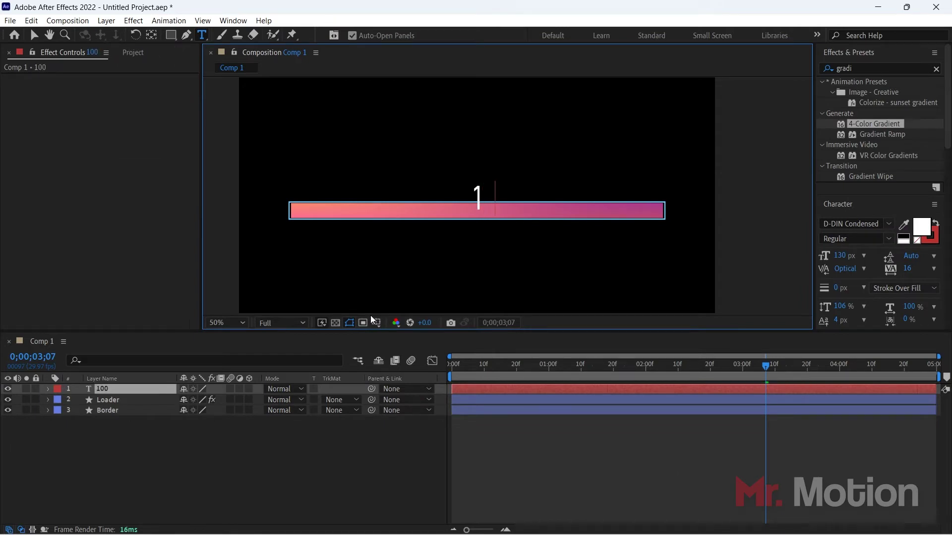
left_click(34, 34)
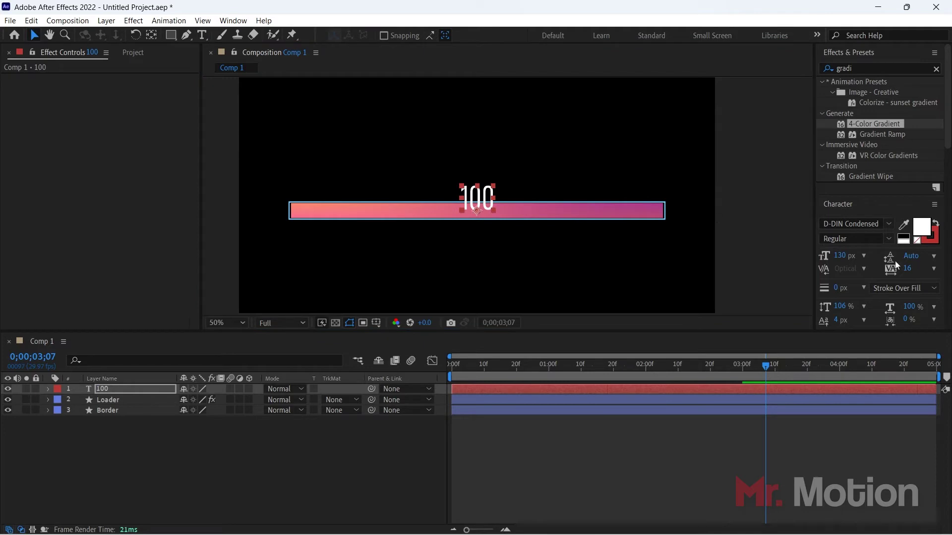
Step: Clear the effects search and format the 100 text at 62 px in D-DIN Condensed Bold
left_click(936, 69)
left_click(937, 69)
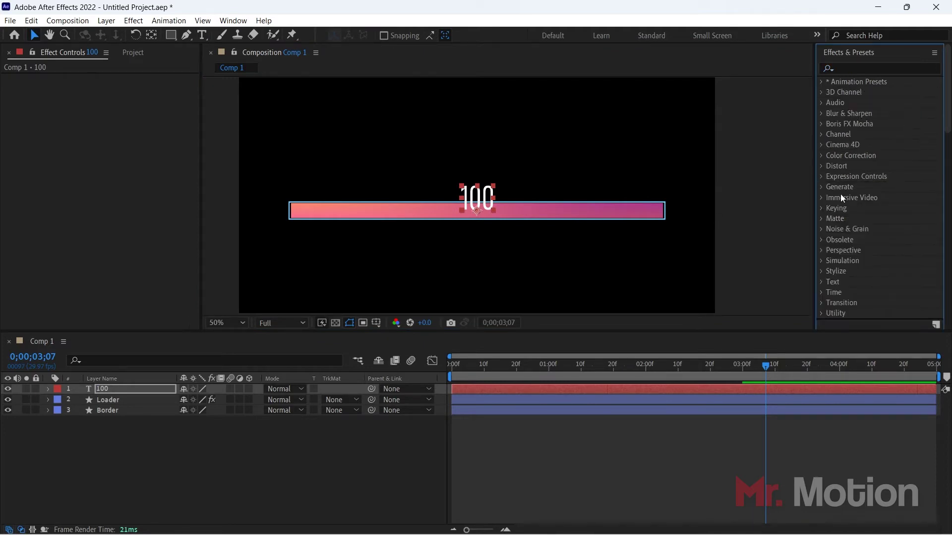
left_click(876, 54)
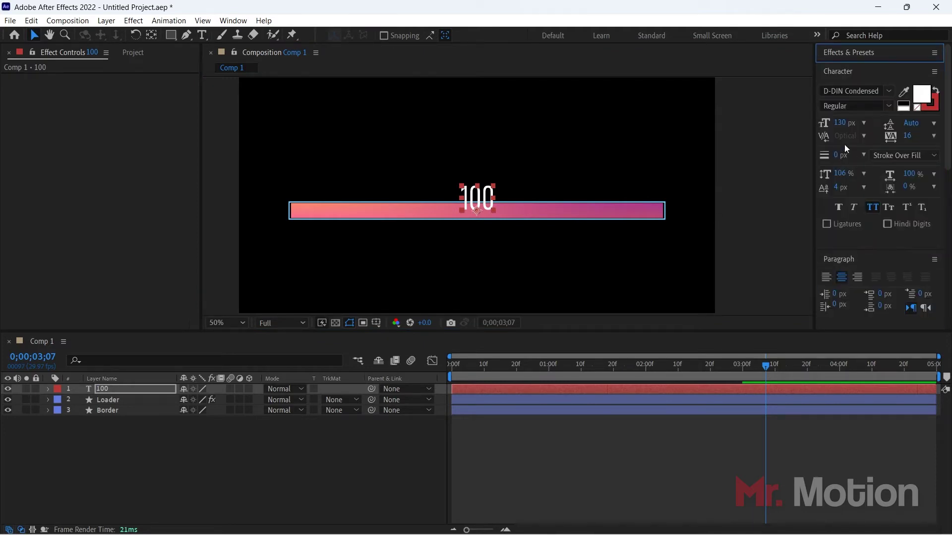
left_click_drag(843, 128, 808, 139)
left_click(888, 106)
left_click(852, 128)
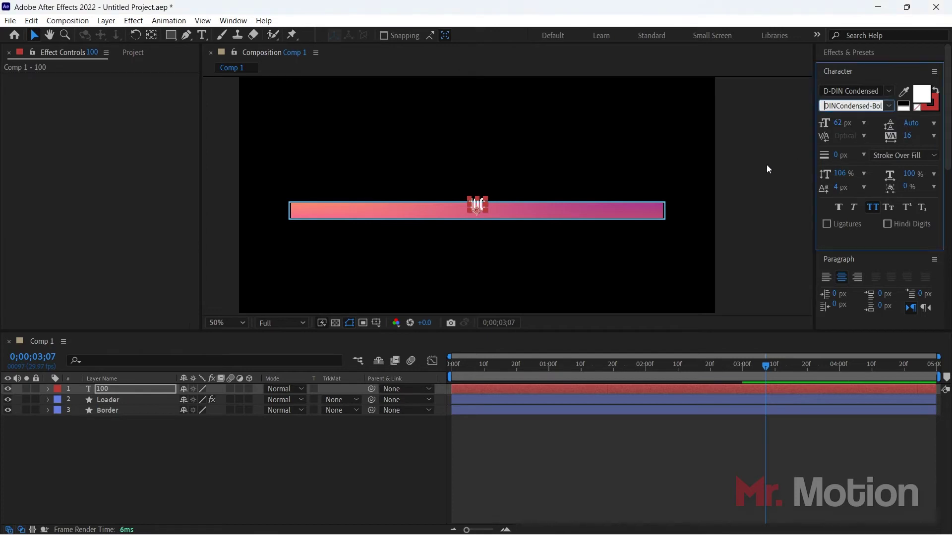
Step: Move the 100 text inside the loading bar's right end and set its font size to 50 px
left_click(772, 171)
left_click_drag(479, 203, 658, 219)
left_click(837, 122)
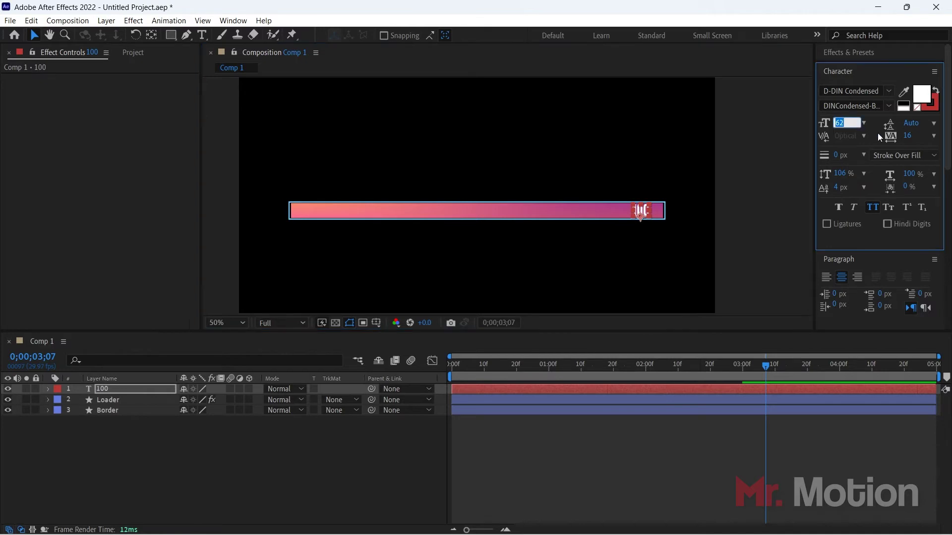
type("50")
key("Return")
left_click(764, 205)
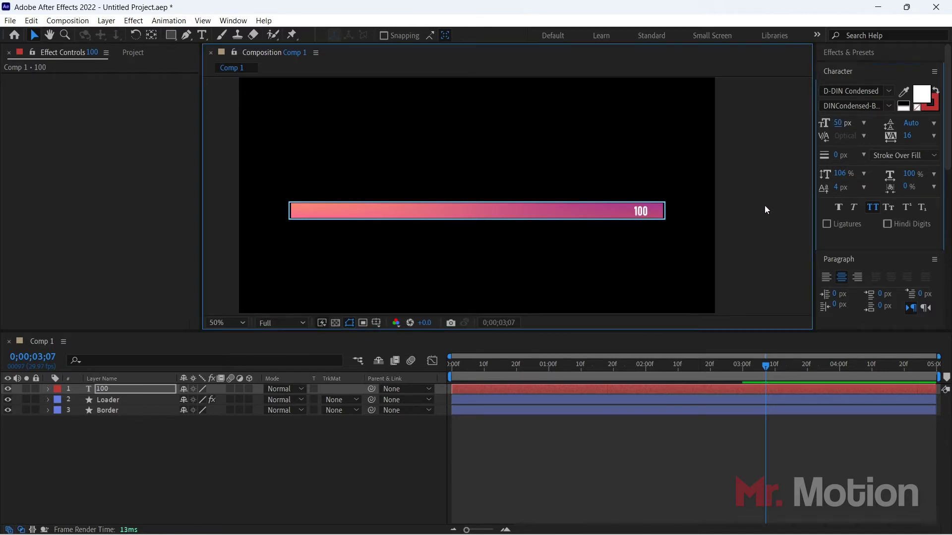
Step: Change the 100 text's font style to Regular
scroll(646, 215, "up", 2)
left_click(643, 212)
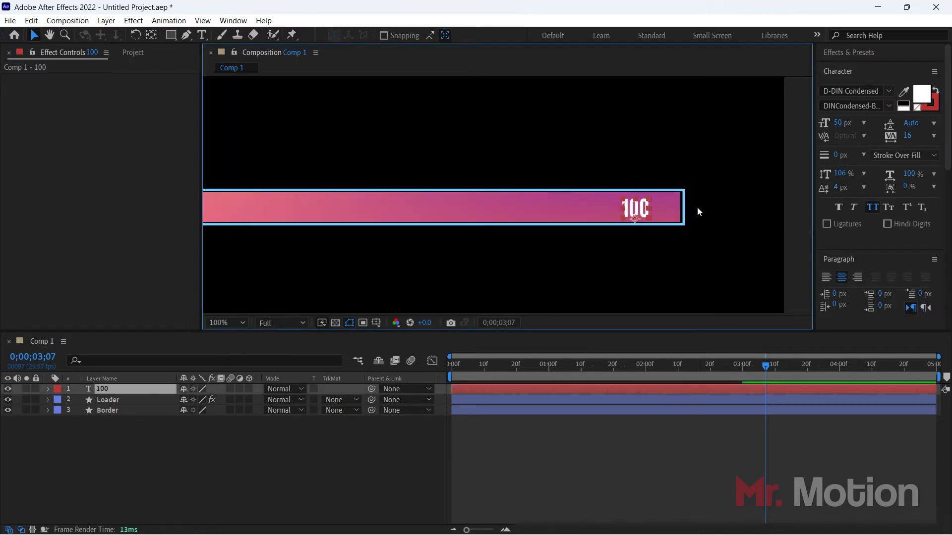
left_click(887, 106)
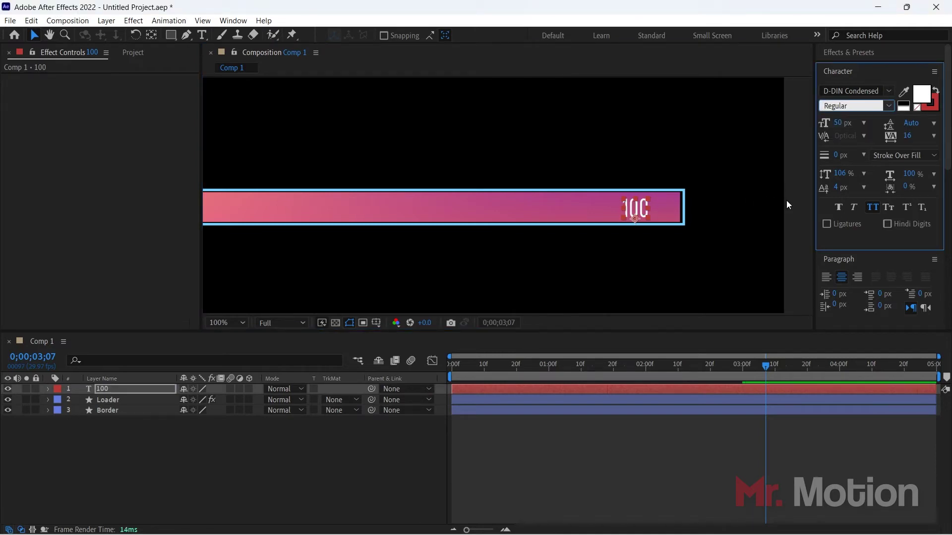
Step: Center the 100 text horizontally in the composition
scroll(873, 267, "down", 4)
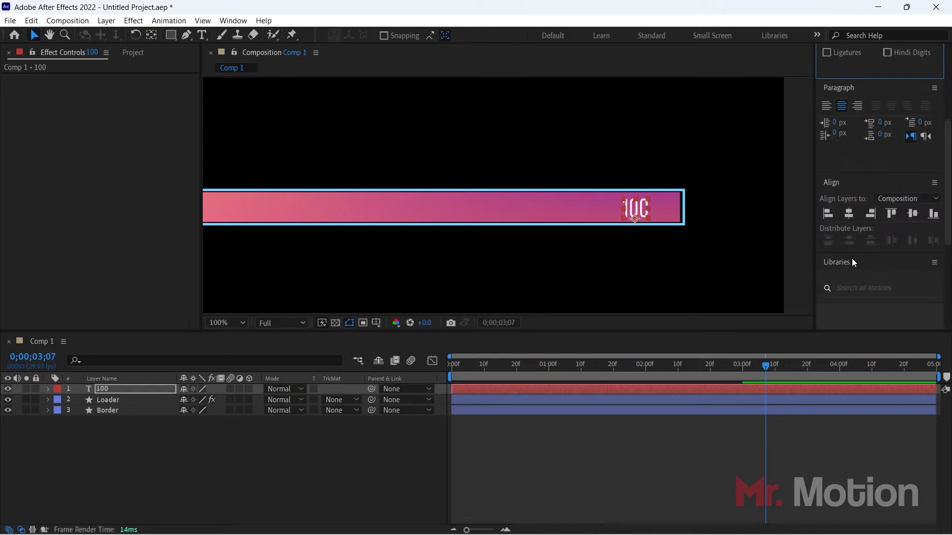
left_click(848, 213)
scroll(579, 257, "down", 2)
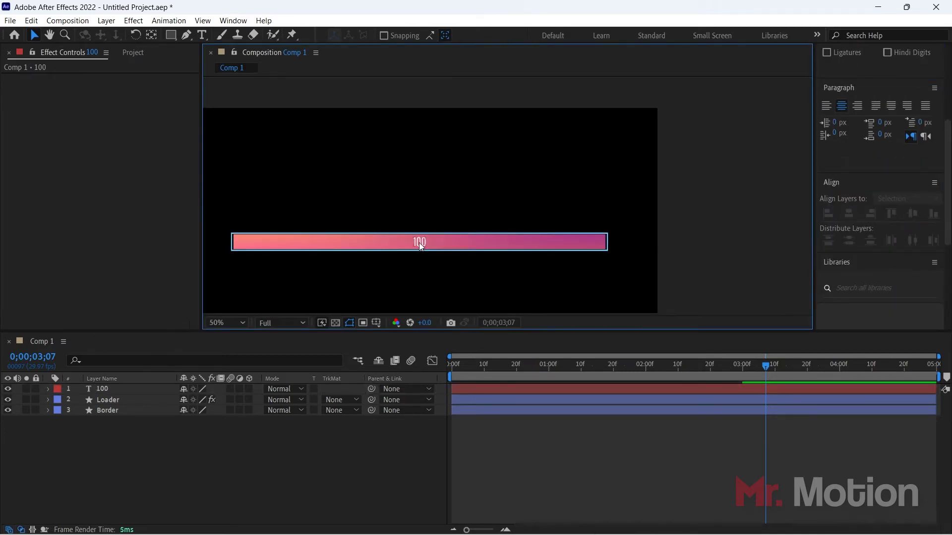
Step: Nudge the 100 text along the loading bar in large steps until it sits just inside the bar's right end
left_click(419, 242)
key("shift+Right")
key("shift+Right")
key("shift+Right")
key("shift+Right")
key("shift+Right")
key("shift+Right")
key("shift+Right")
key("shift+Right")
key("shift+Right")
key("shift+Right")
key("shift+Right")
key("shift+Right")
key("shift+Right")
key("shift+Right")
key("shift+Right")
key("shift+Right")
key("shift+Right")
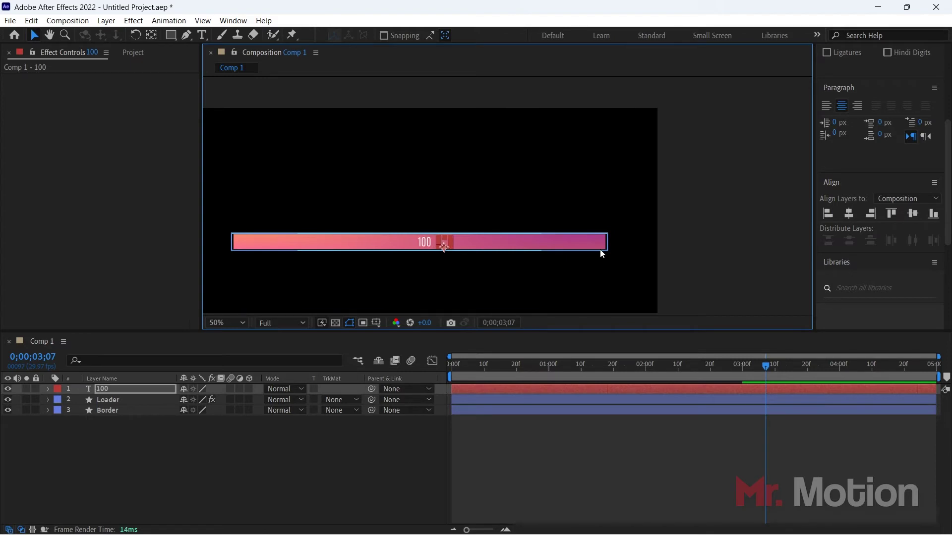
key("shift+Right")
key("shift+Right")
key("shift+Right")
key("shift+Right")
key("shift+Right")
key("shift+Right")
key("shift+Right")
key("shift+Right")
key("shift+Right")
key("shift+Right")
key("shift+Right")
key("shift+Right")
key("shift+Right")
key("shift+Right")
key("shift+Right")
key("shift+Right")
key("shift+Right")
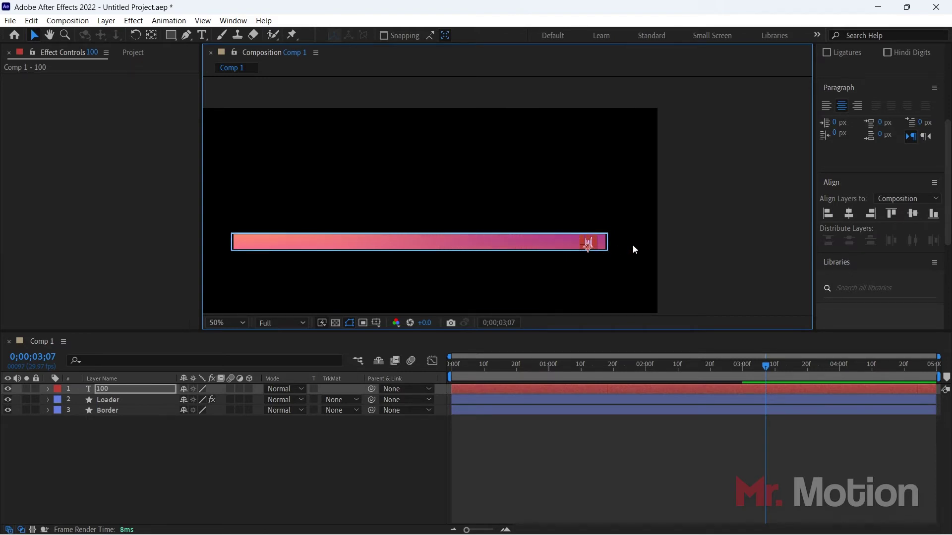
left_click(765, 230)
scroll(588, 257, "up", 2)
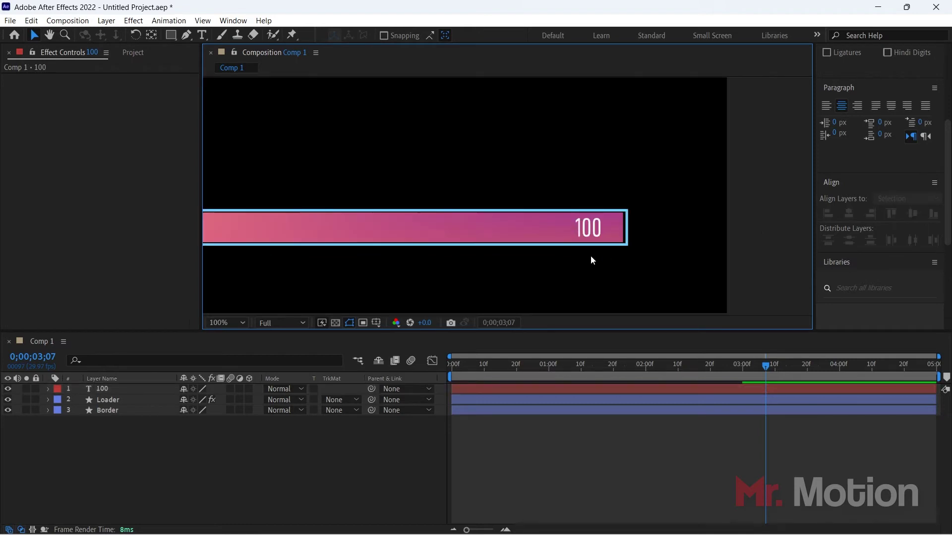
Step: Shift the 100 text about 14 px left, widening the gap to the bar's right end
left_click(590, 231)
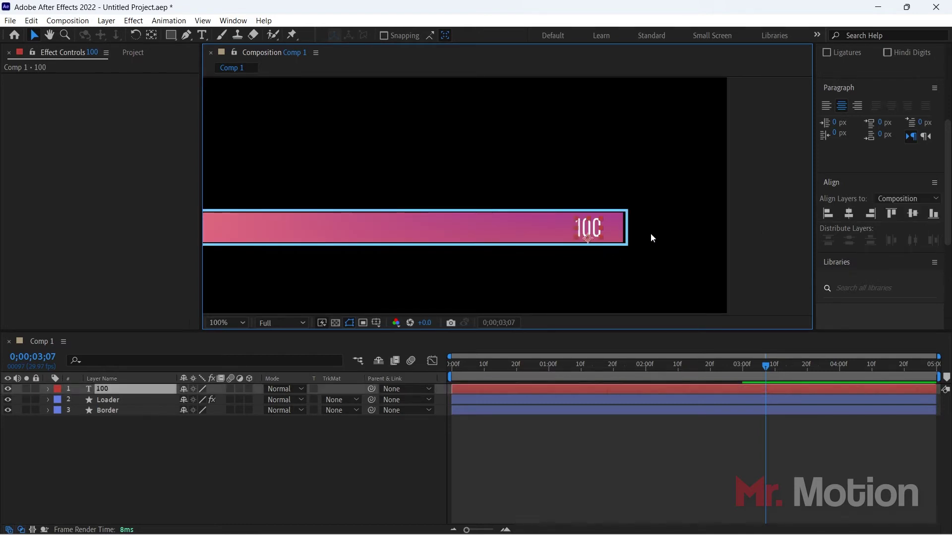
key("Left")
key("Left")
key("Left")
key("Left")
key("Left")
key("Left")
key("Left")
key("Left")
key("Left")
key("Left")
key("Left")
key("Left")
key("Left")
key("Left")
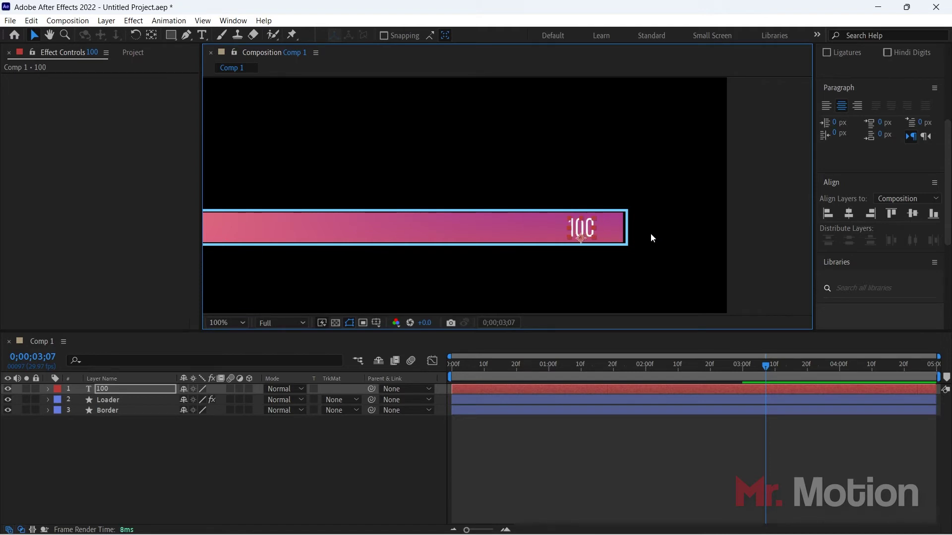
Step: Duplicate the 100 text layer and nudge the copy right until it sits clear beside the original number
left_click(117, 462)
left_click(111, 391)
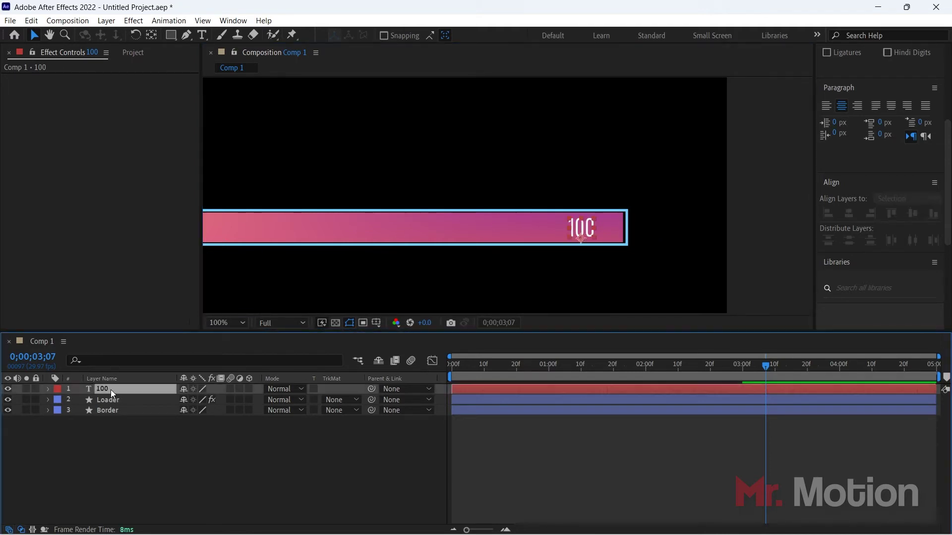
key("ctrl+d")
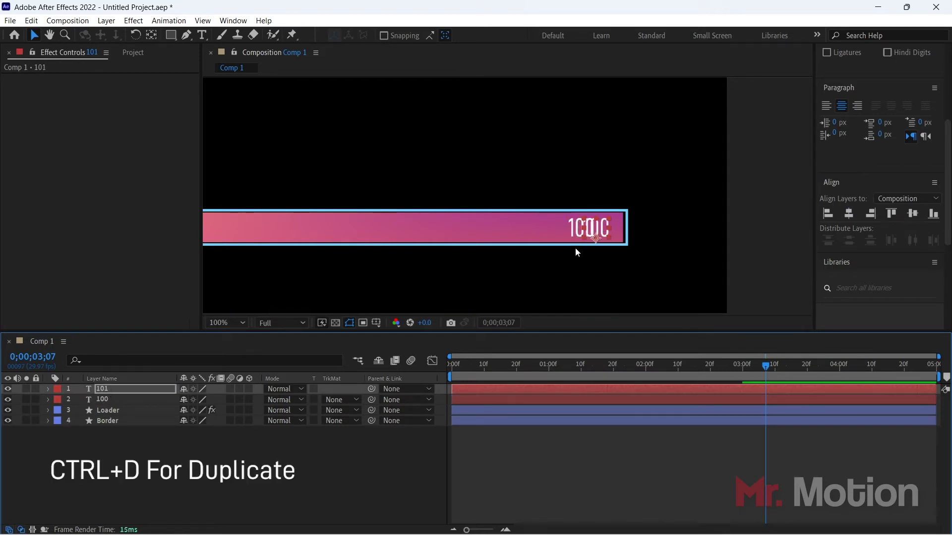
key("Right")
key("Right")
key("Right")
key("Right")
key("Right")
key("Right")
key("Right")
key("Right")
key("Right")
key("Right")
key("Right")
key("Right")
key("Right")
key("Right")
key("Right")
key("Right")
key("Right")
key("Right")
key("Right")
key("Right")
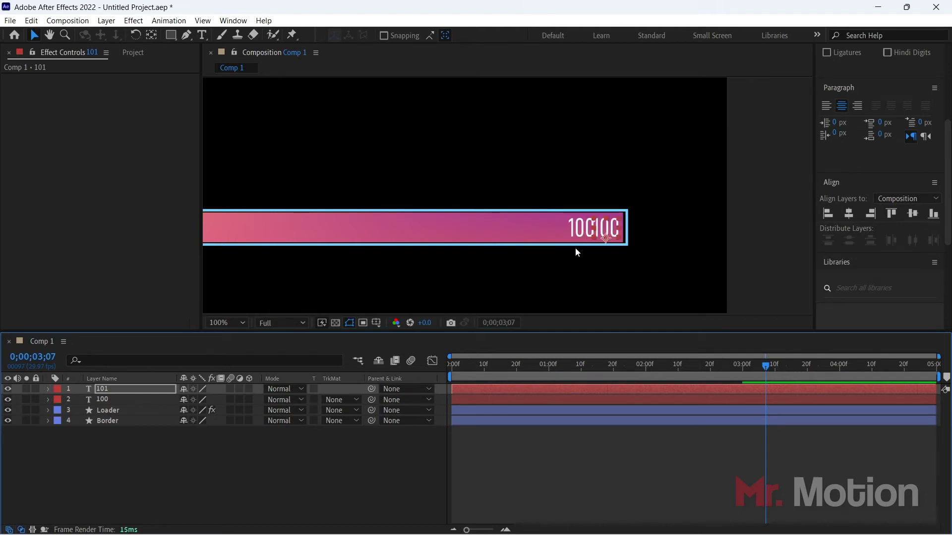
key("Right")
key("Right")
key("Right")
key("Right")
key("Right")
key("Right")
key("Right")
key("Right")
key("Right")
key("Right")
Step: Replace the duplicated text with % and nudge it 10 px left, closer to the 100
double_click(621, 231)
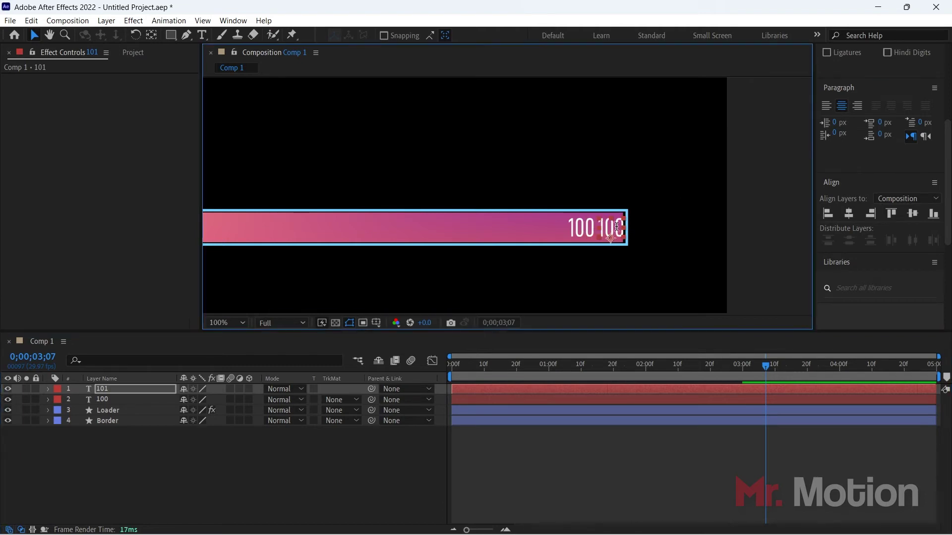
type("%")
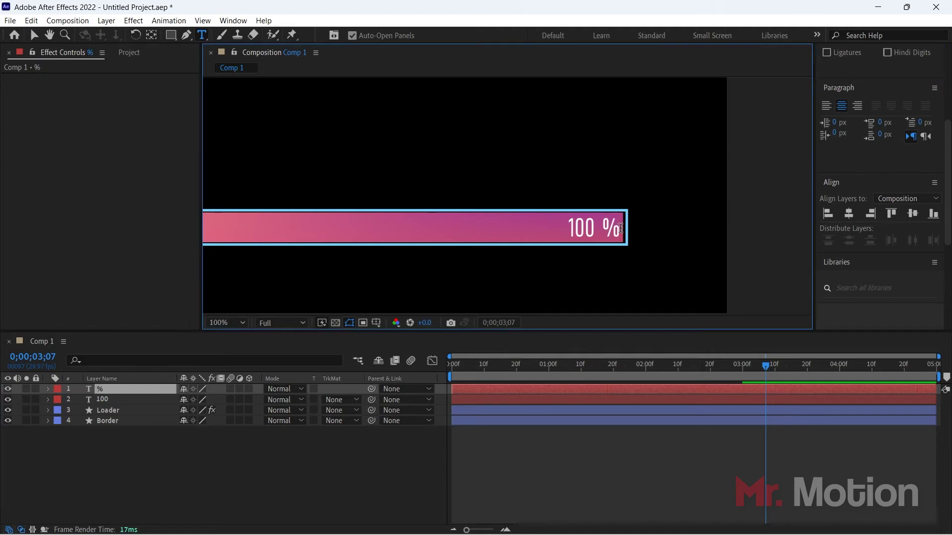
left_click(34, 35)
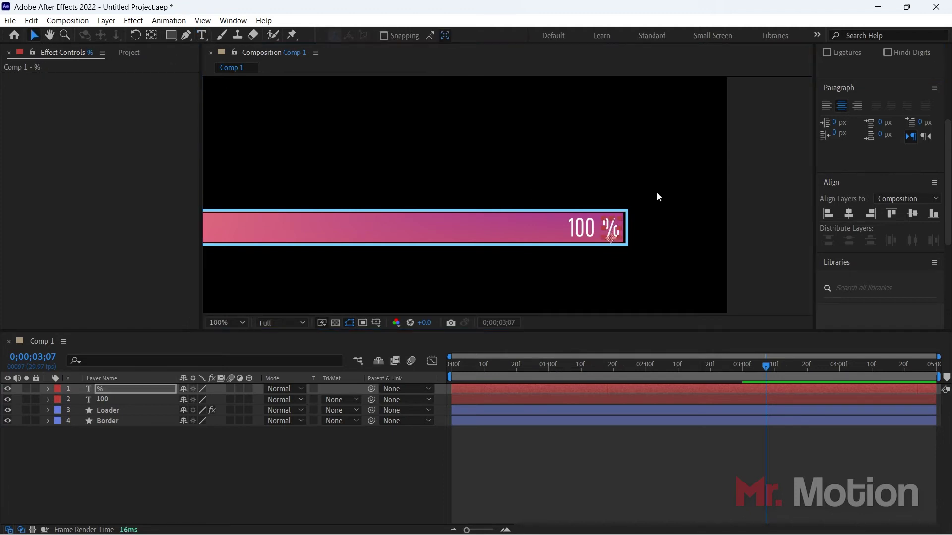
key("shift+Left")
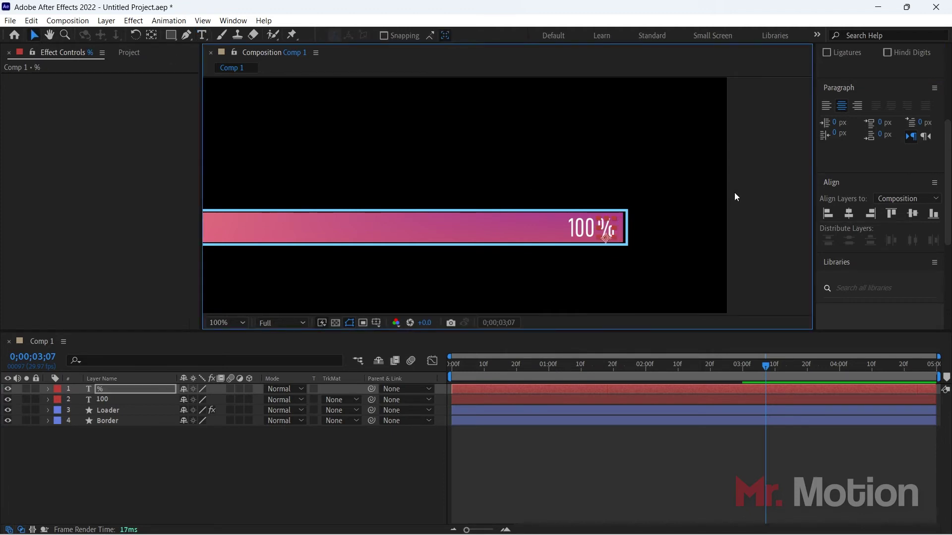
left_click(778, 215)
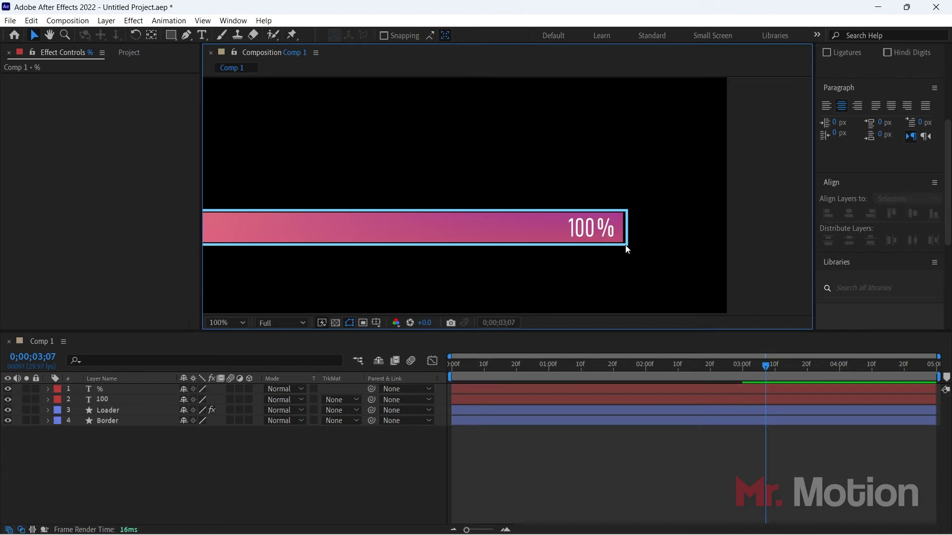
Step: Examine how the 100 and % texts line up with each other and with the loading bar's right end
scroll(627, 249, "down", 2)
left_click_drag(662, 232, 718, 193)
scroll(651, 200, "up", 1)
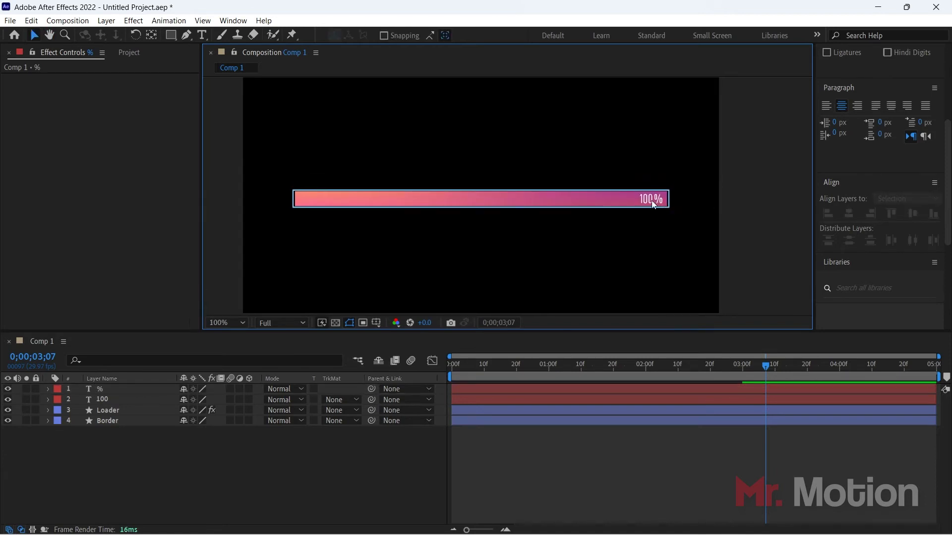
scroll(650, 202, "down", 1)
scroll(663, 204, "up", 1)
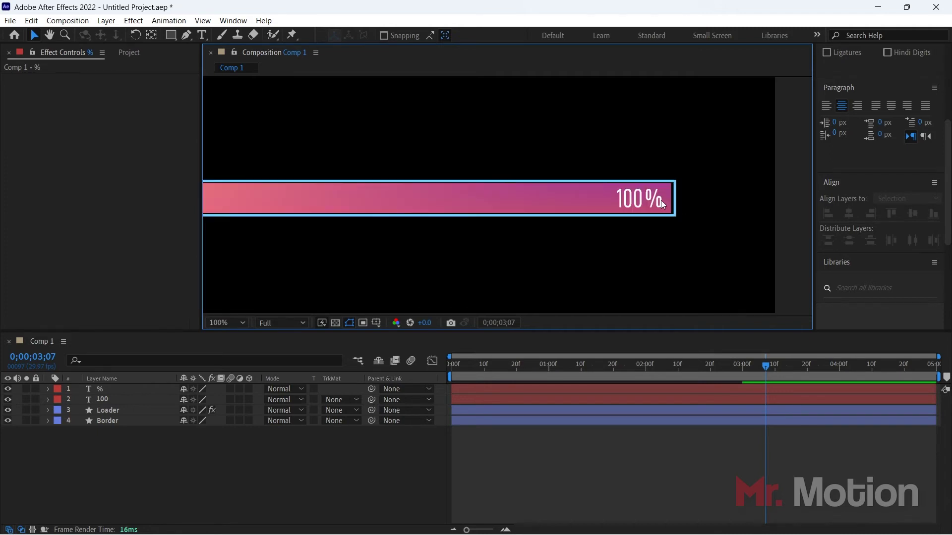
left_click(632, 203)
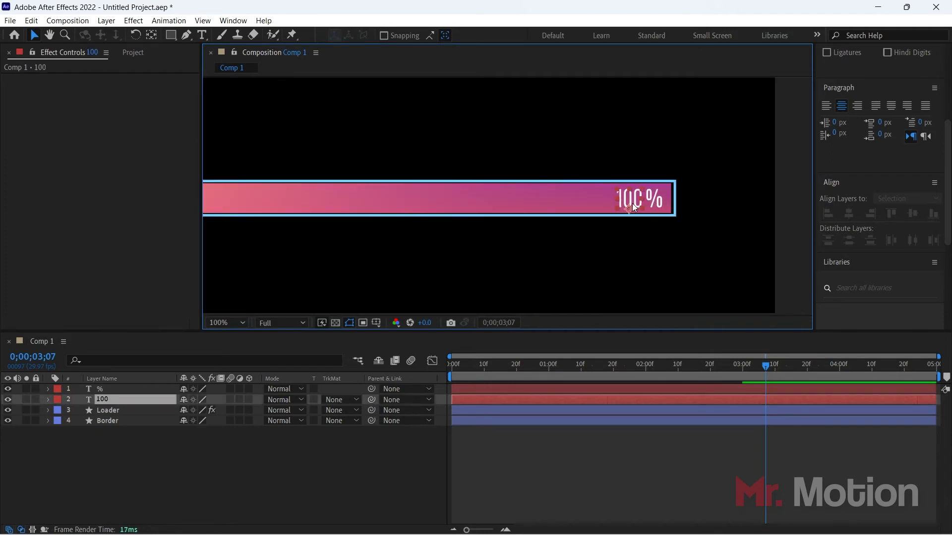
scroll(647, 220, "down", 1)
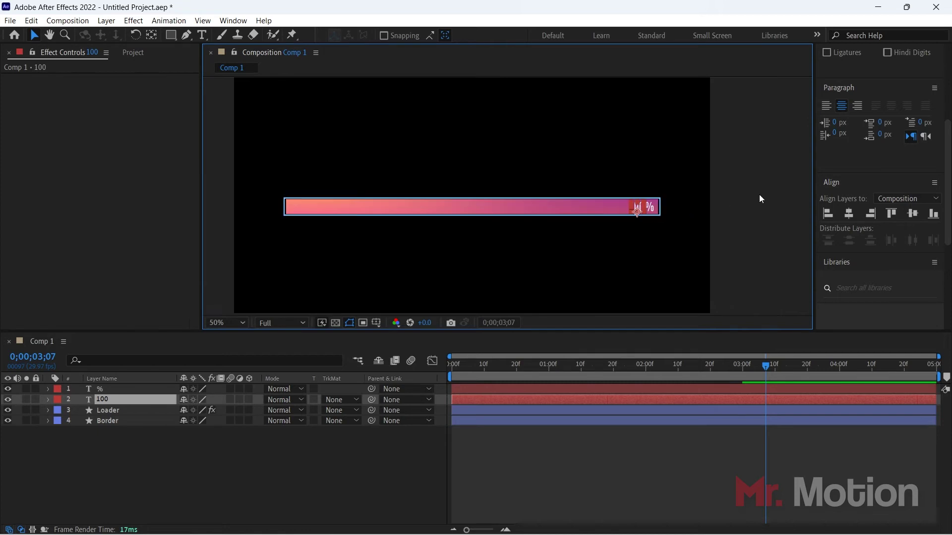
left_click(761, 193)
scroll(649, 218, "up", 1)
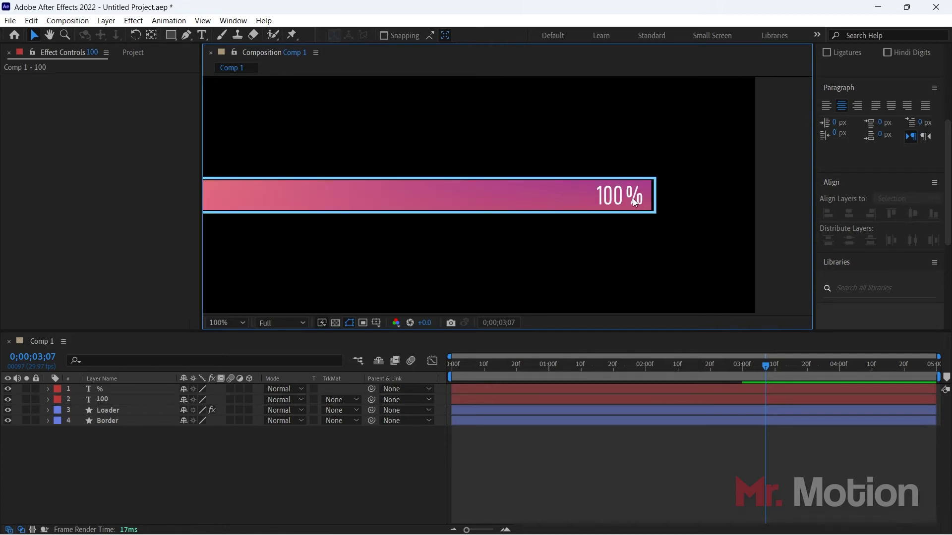
left_click(633, 199)
scroll(684, 196, "down", 1)
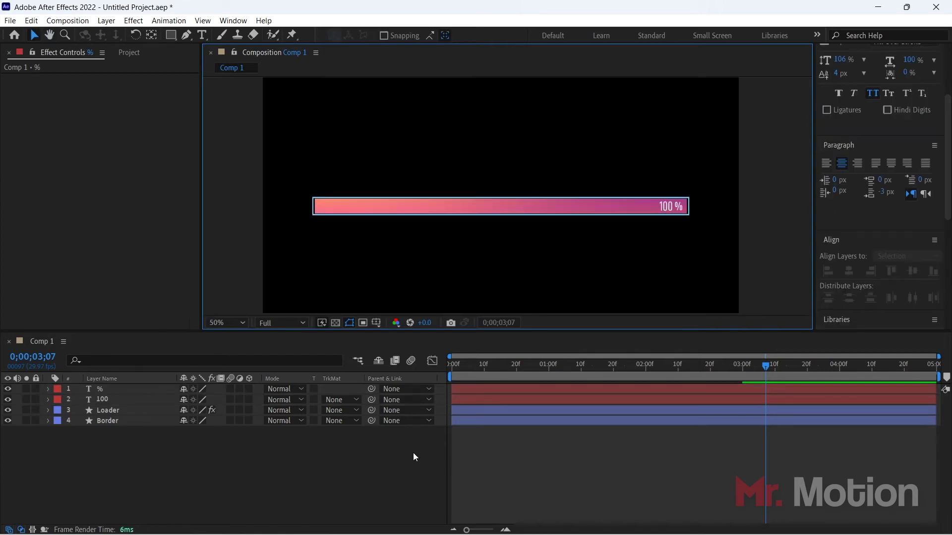
Step: Play back the bar filling behind the 100 % text from the first frame, then return the playhead to the start
left_click_drag(765, 365, 475, 367)
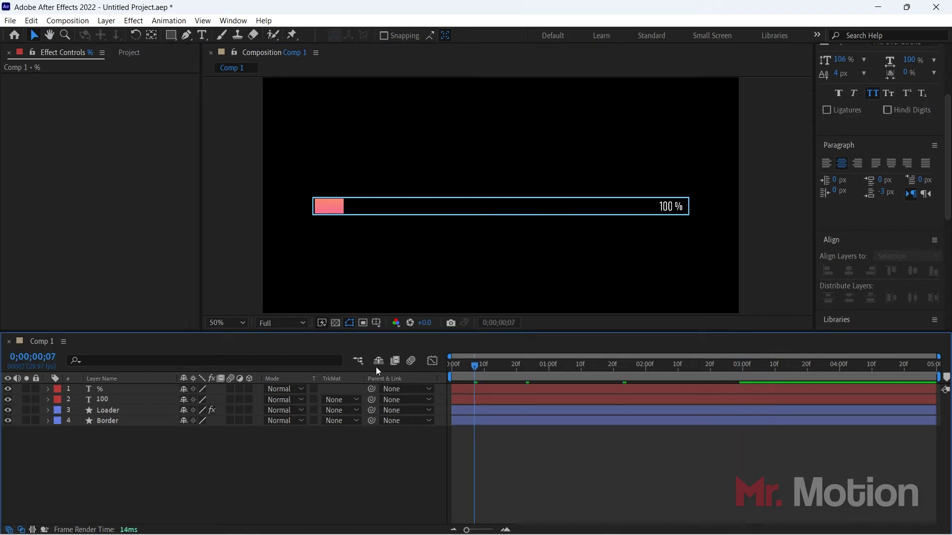
key("Home")
key("space")
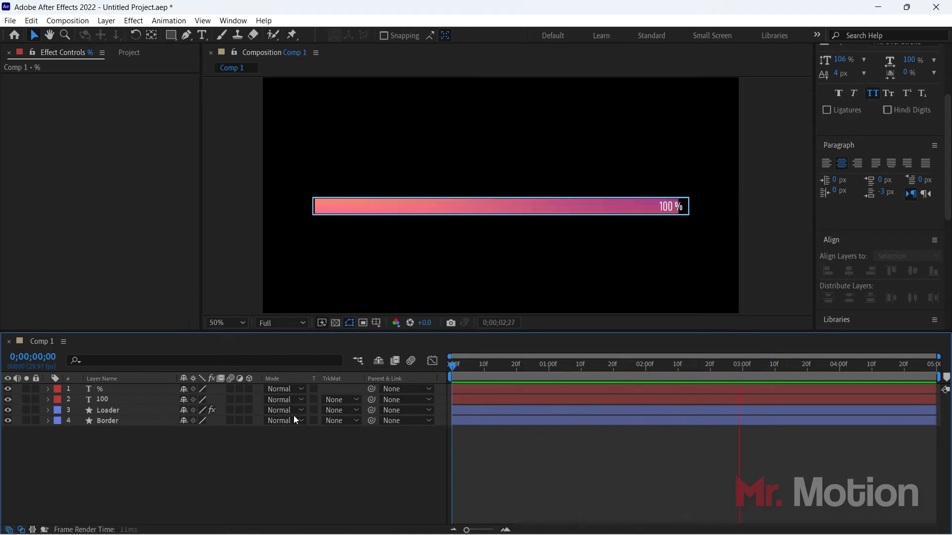
key("space")
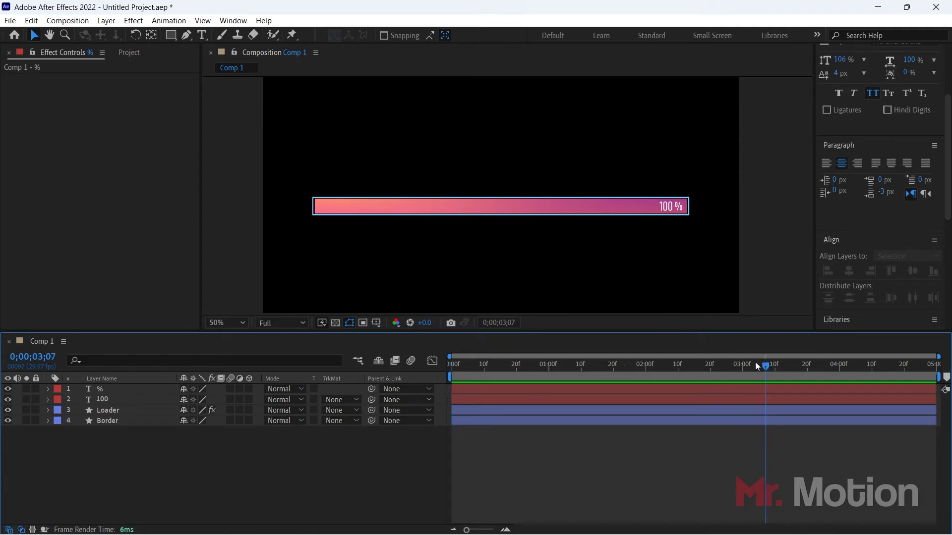
left_click_drag(754, 362, 375, 374)
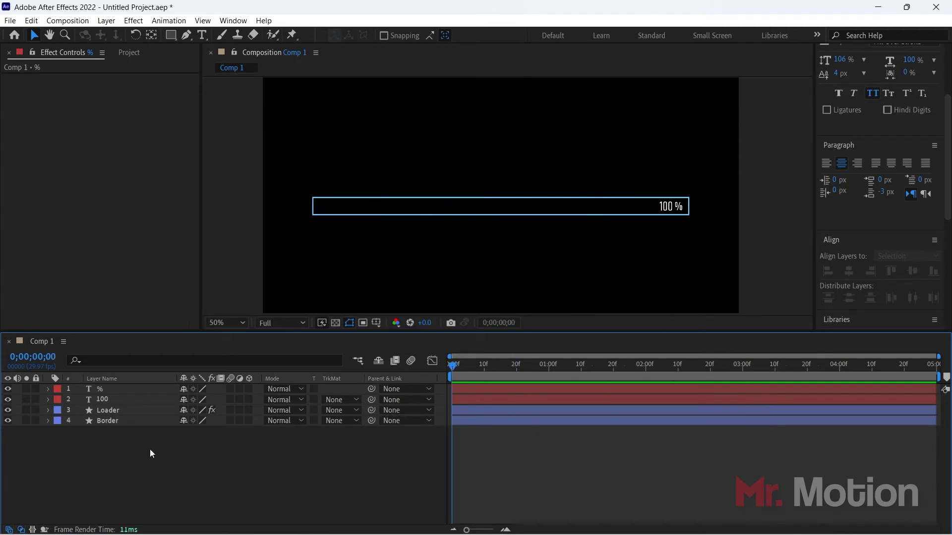
left_click(108, 399)
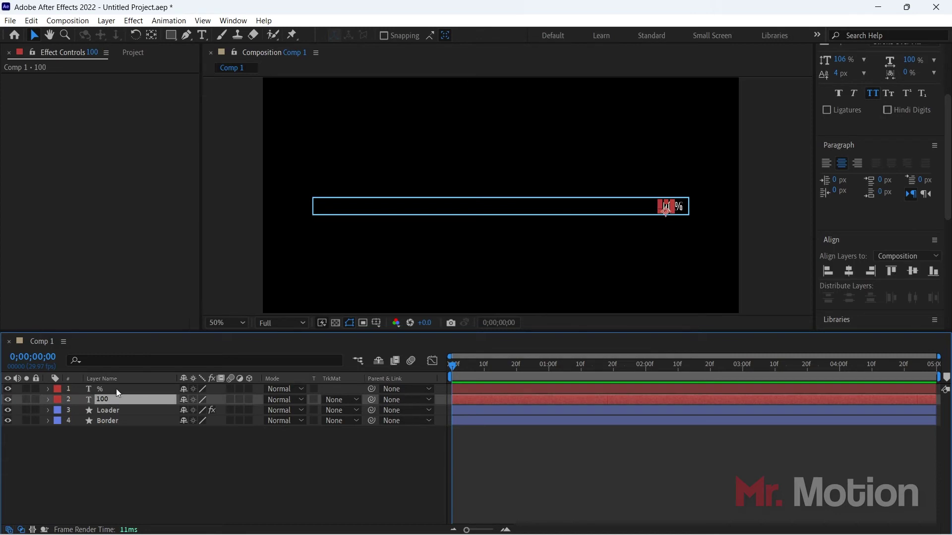
left_click(116, 389)
left_click(156, 477)
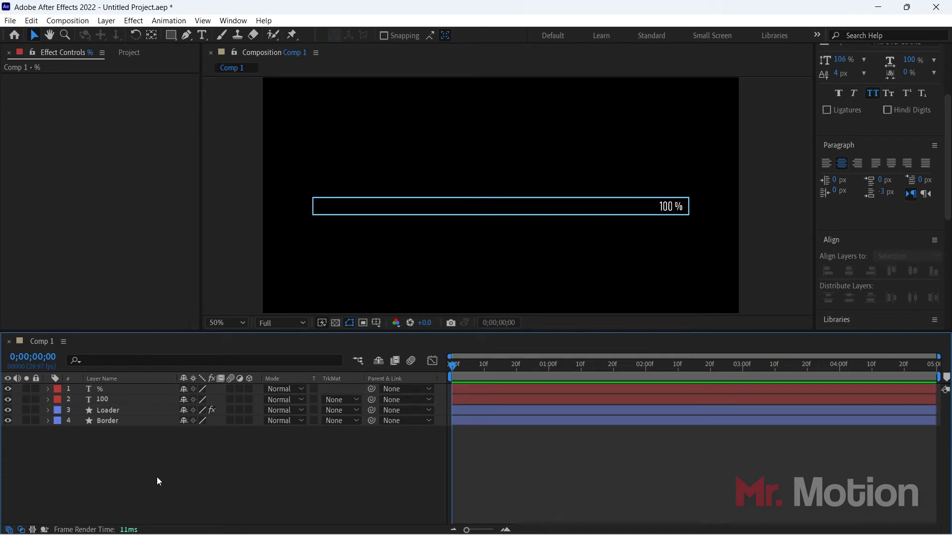
left_click(115, 398)
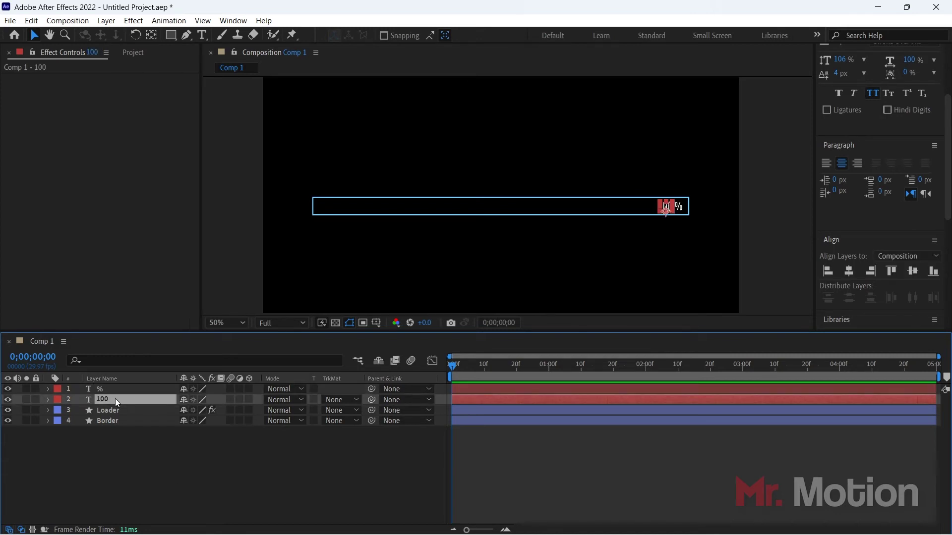
left_click(153, 457)
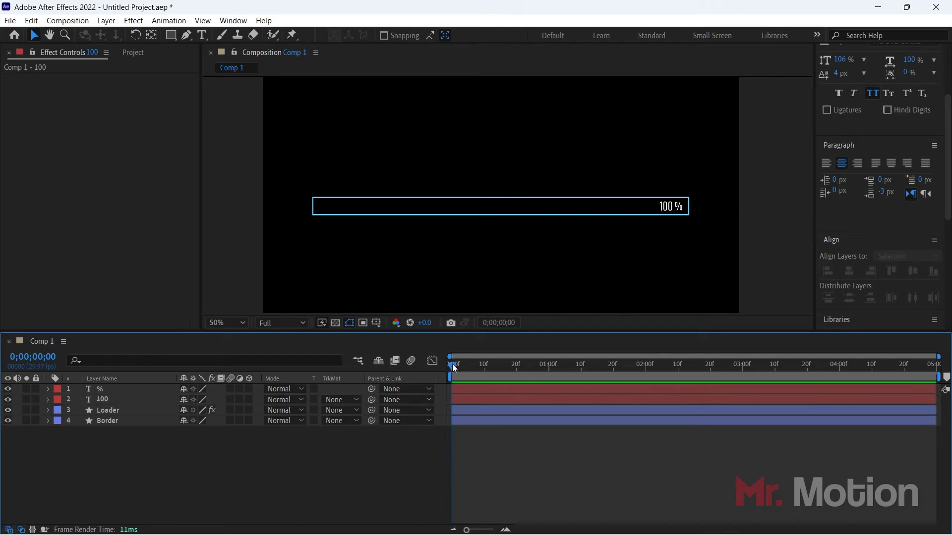
Step: Add a new text layer reading "Loading..." with the playhead at the first frame
mouse_move(452, 364)
left_mouse_down()
mouse_move(780, 359)
mouse_move(436, 361)
left_mouse_up()
right_click(190, 462)
mouse_move(223, 316)
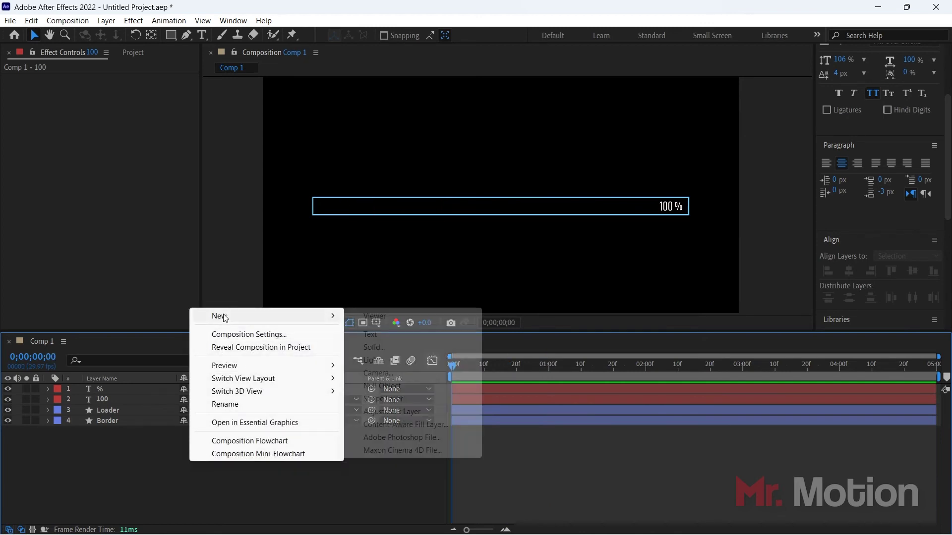
left_click(372, 334)
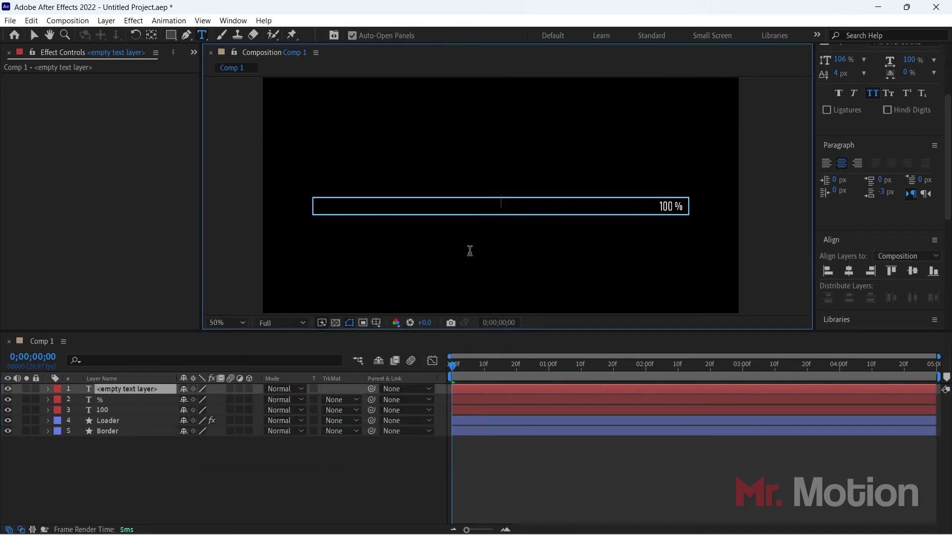
type("Lo")
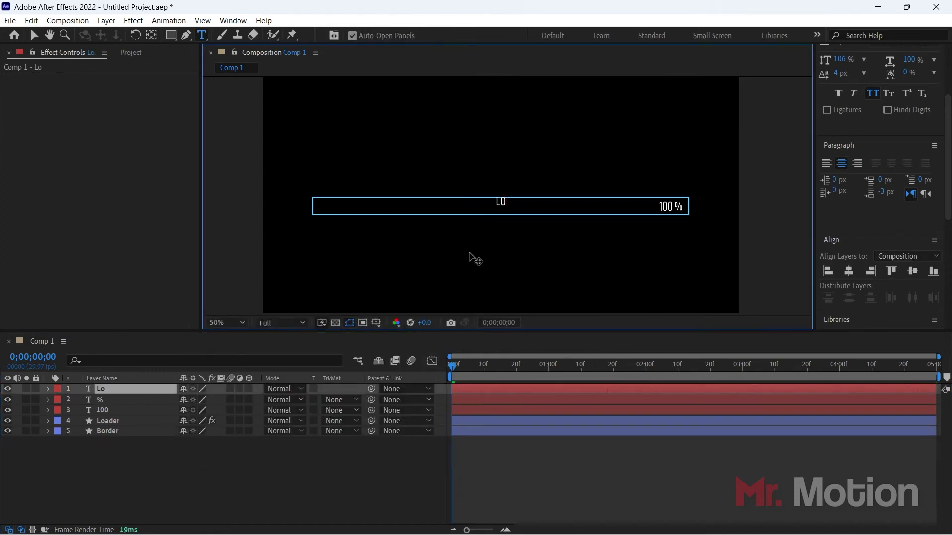
key("BackSpace")
type("oading")
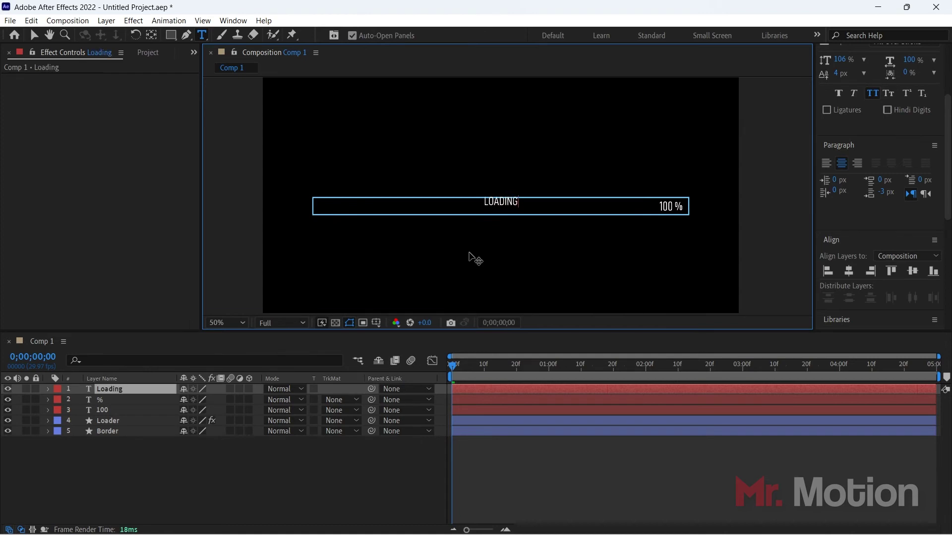
type("....")
key("BackSpace")
left_click(35, 36)
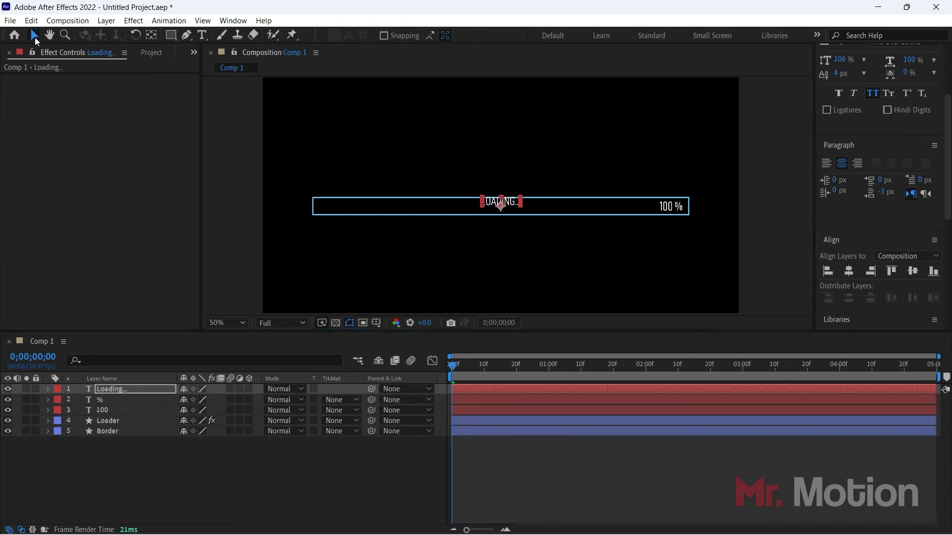
Step: Center the Loading... text horizontally in the composition and nudge it up until it sits just above the loading bar
left_click(849, 272)
key("shift+Up")
key("shift+Up")
key("shift+Up")
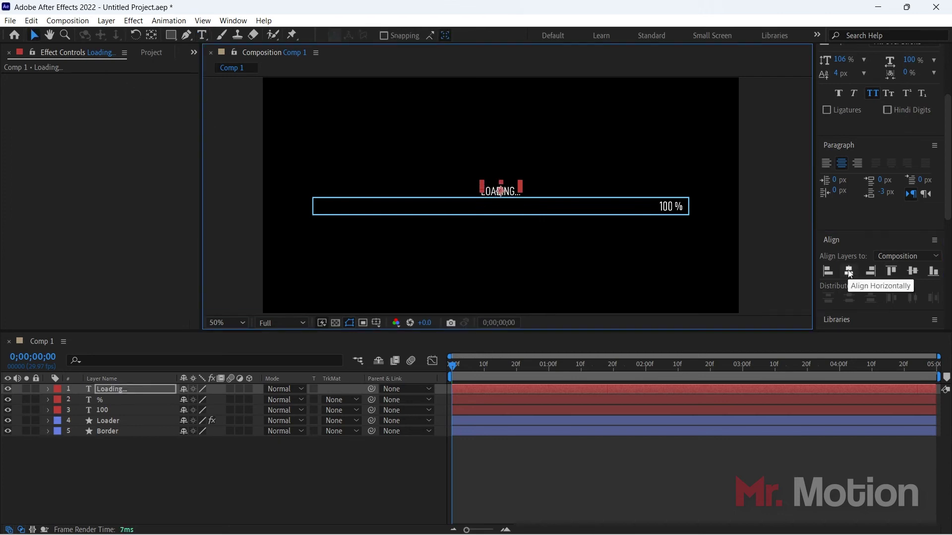
key("shift+Up")
key("shift+Down")
key("Up")
Step: Deselect the text, play back the bar filling beneath Loading..., and return the playhead to the start
left_click(599, 244)
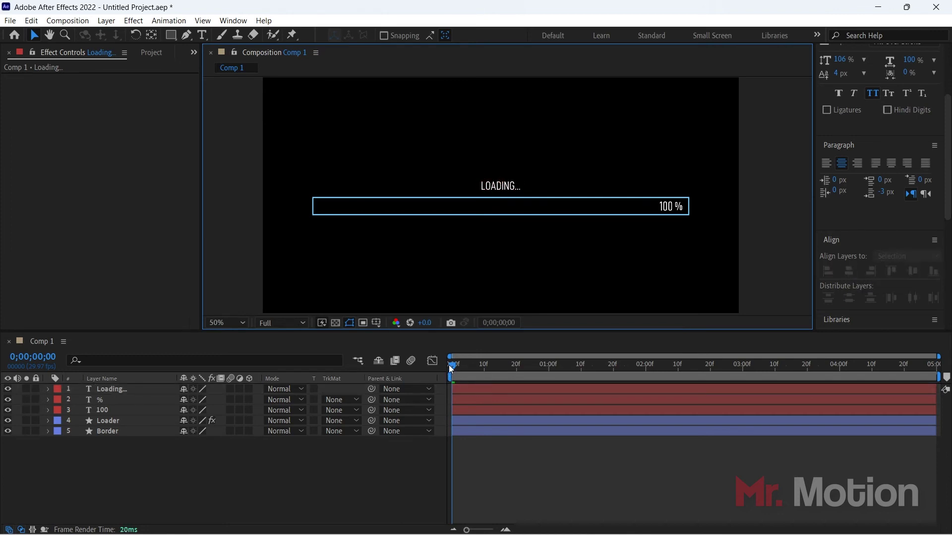
key("space")
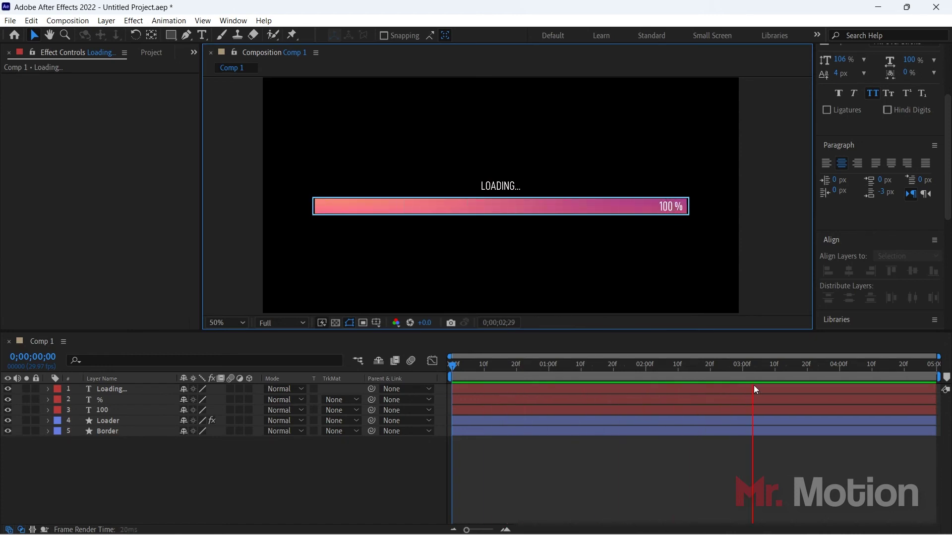
left_click_drag(754, 369, 432, 384)
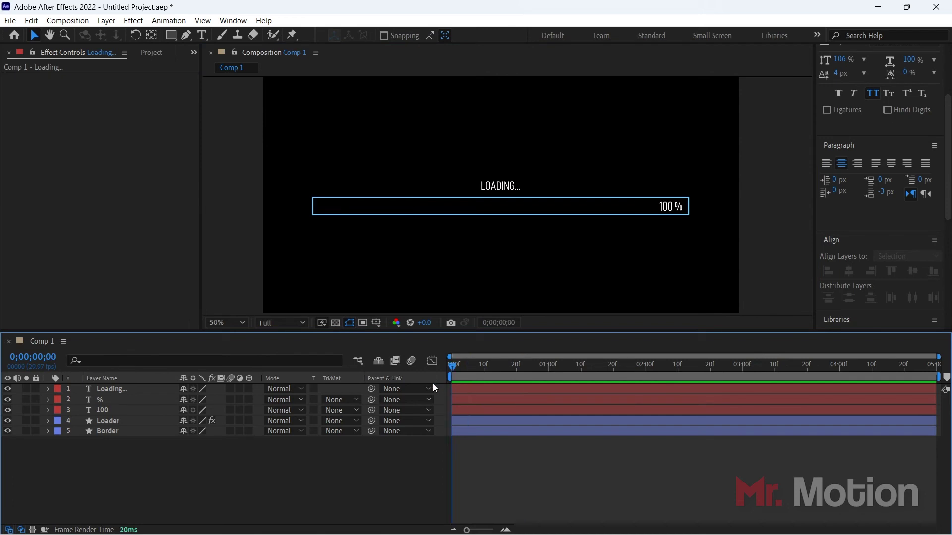
Step: Reveal the Loader layer's keyframed Trim Paths End property and link the 100 layer's Source Text to it
left_click(126, 418)
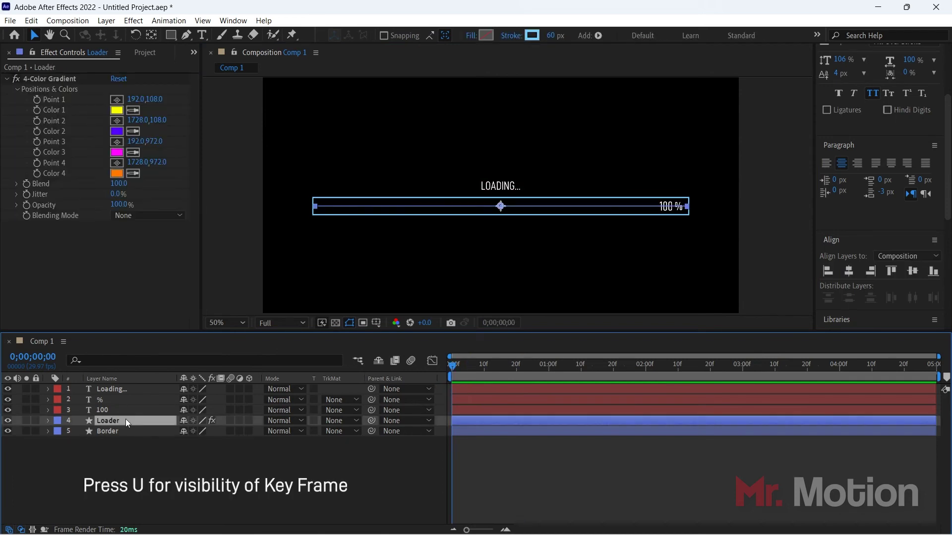
key("u")
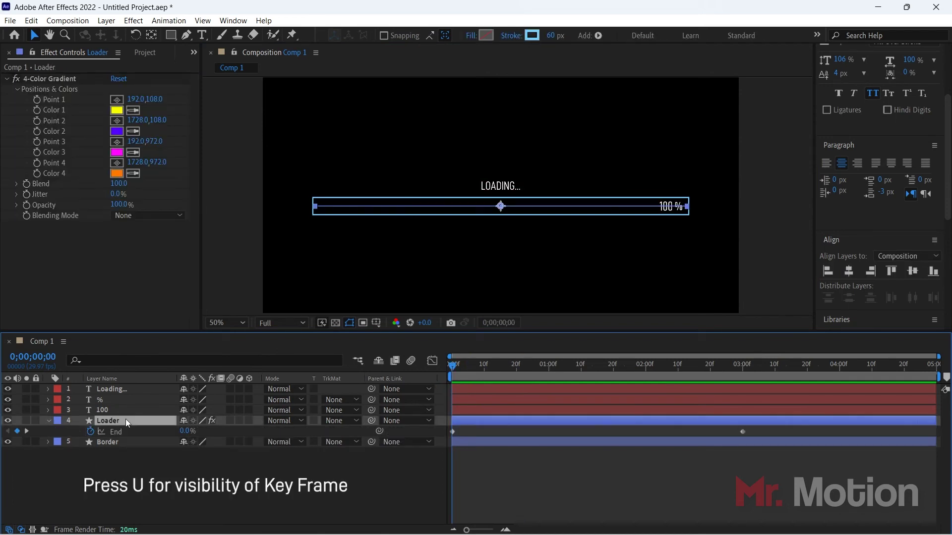
left_click(109, 471)
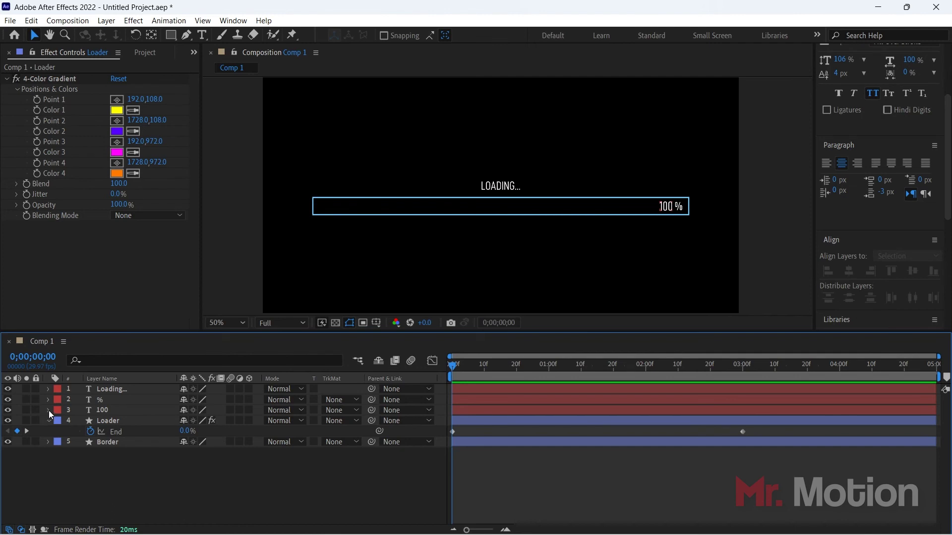
left_click(48, 411)
left_click(59, 421)
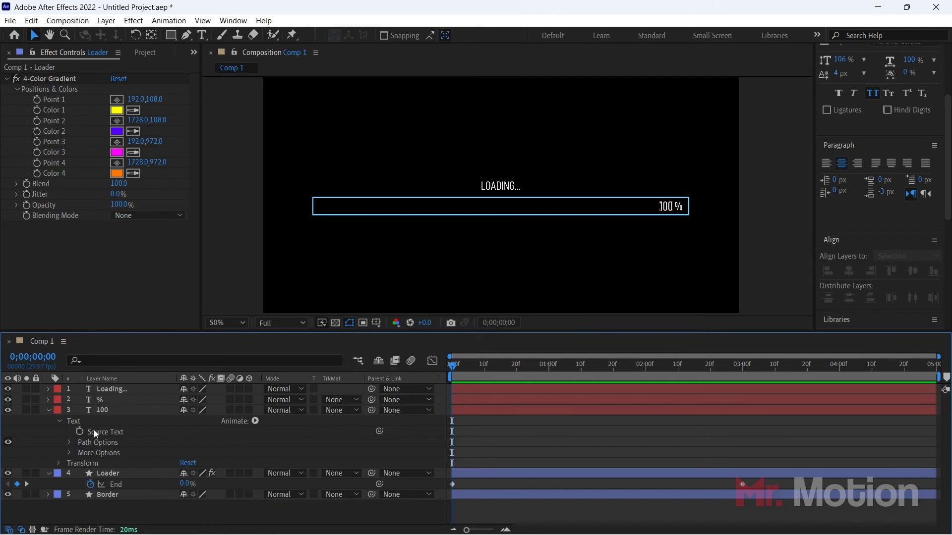
left_click(94, 431)
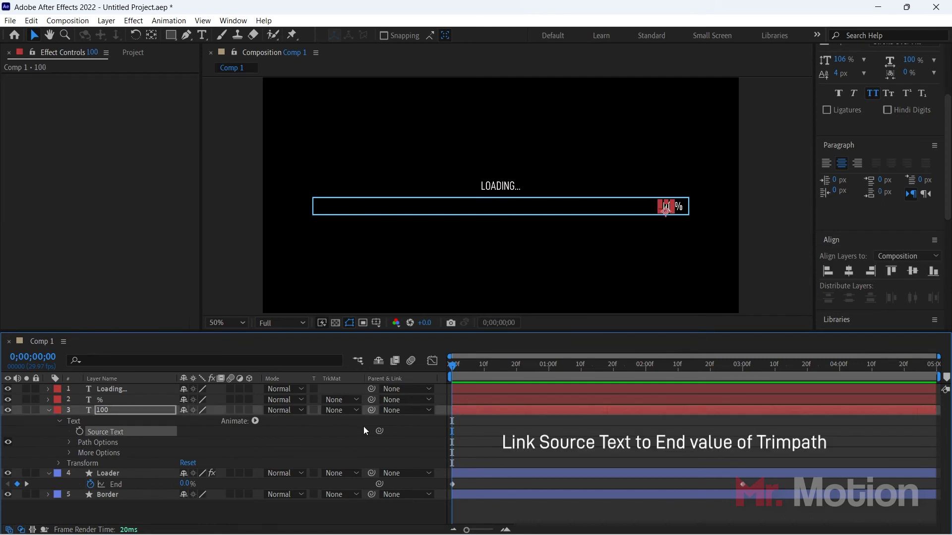
left_click_drag(379, 431, 119, 484)
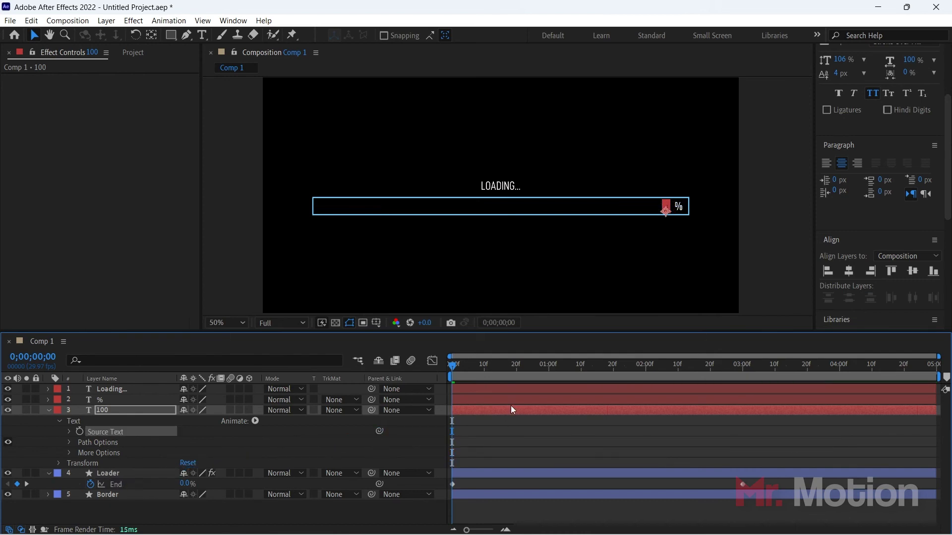
Step: Preview the number linked to the Trim Paths End value, stop playback, and return the playhead to the first frame
key("space")
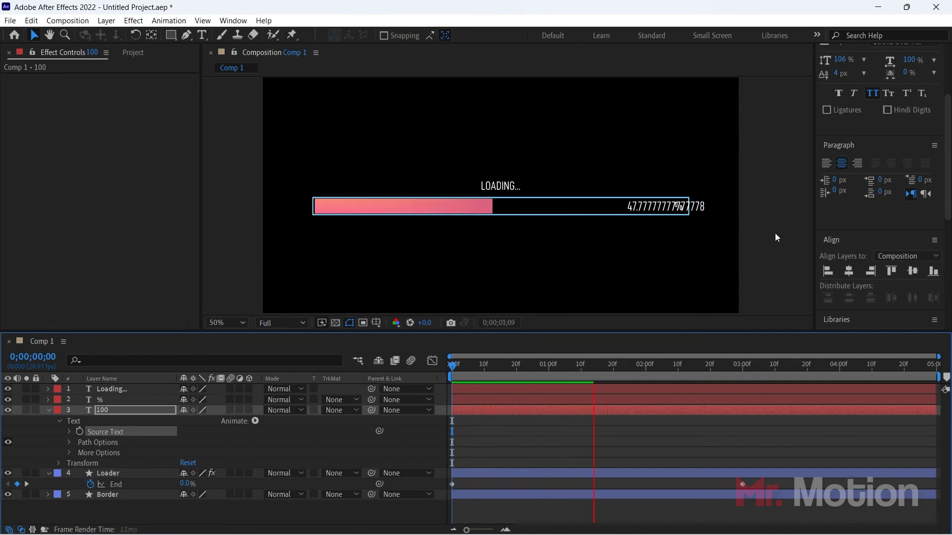
key("space")
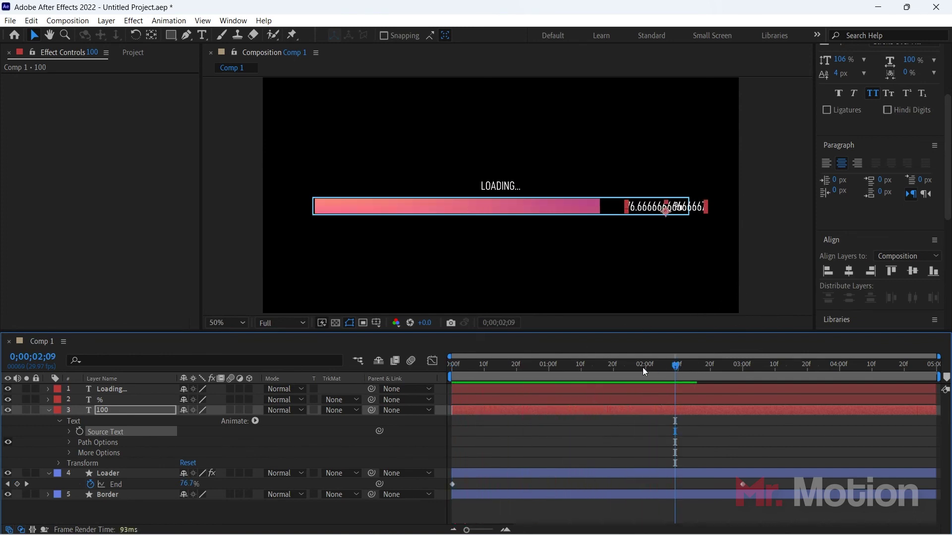
left_click_drag(643, 367, 388, 382)
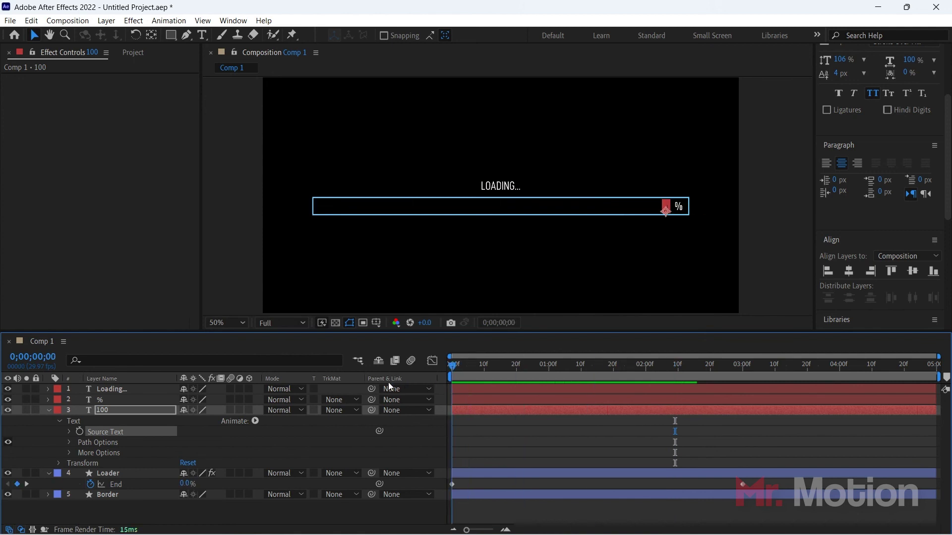
Step: Apply the expression Math.round(value) to the Loader layer's Trim Paths End property
left_click(91, 485, "alt")
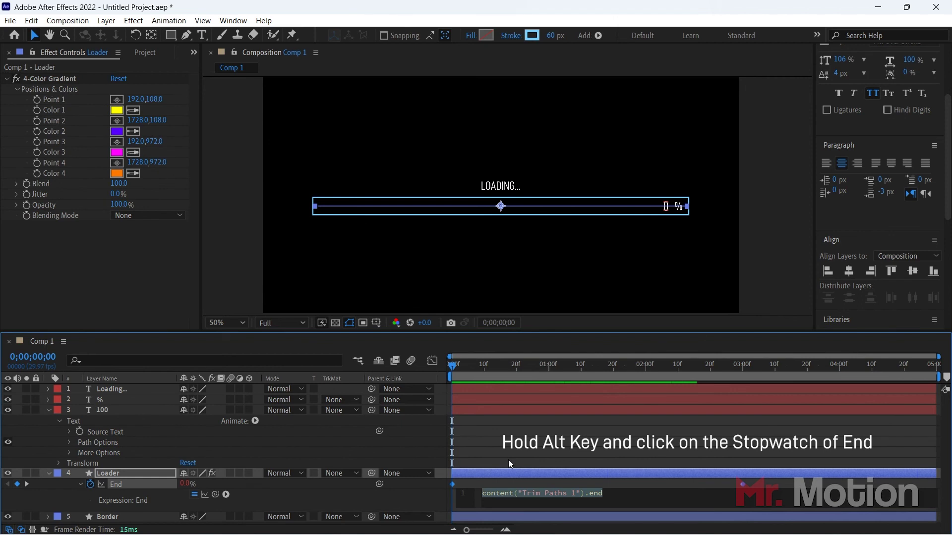
type("Math.")
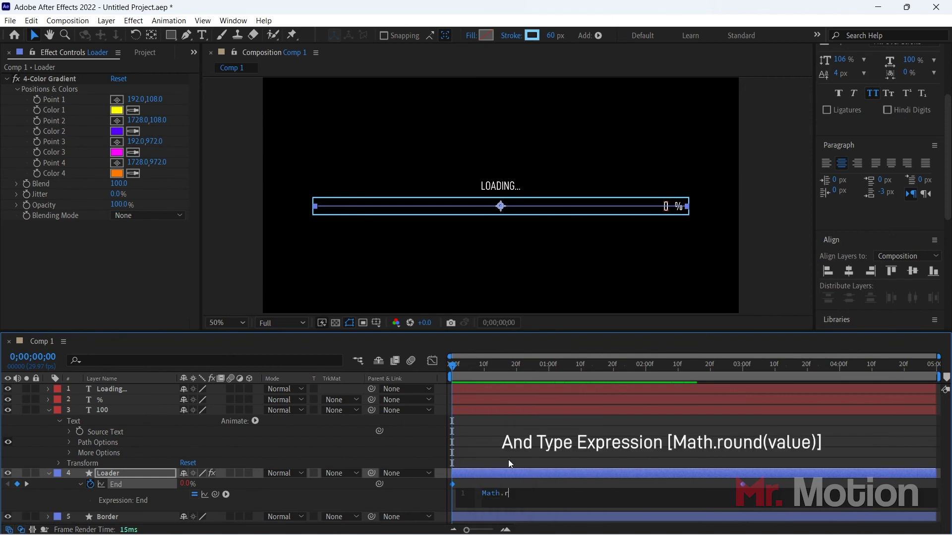
type("round")
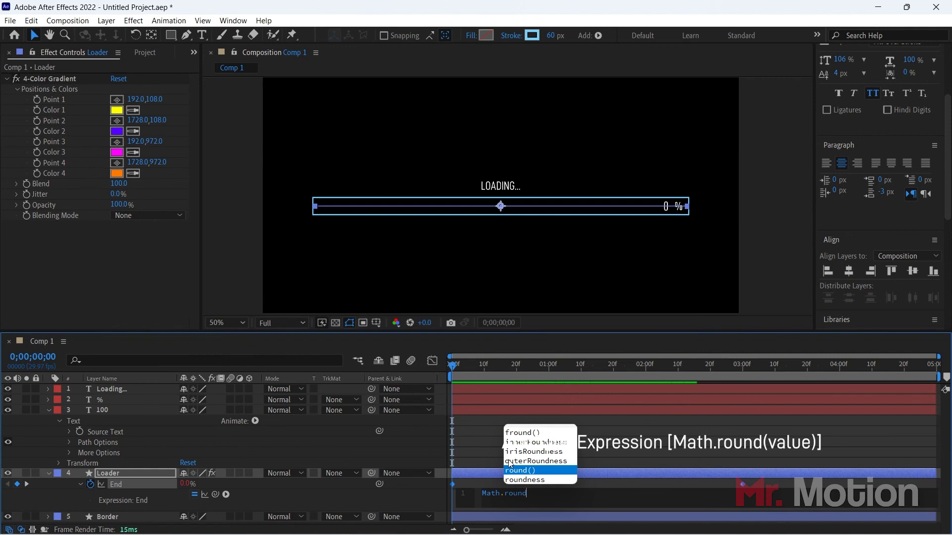
key("Return")
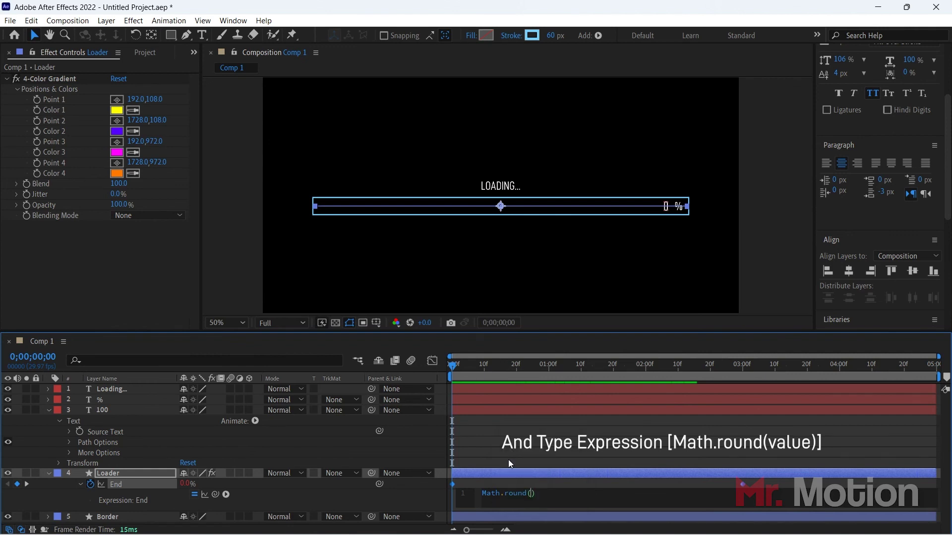
type("value")
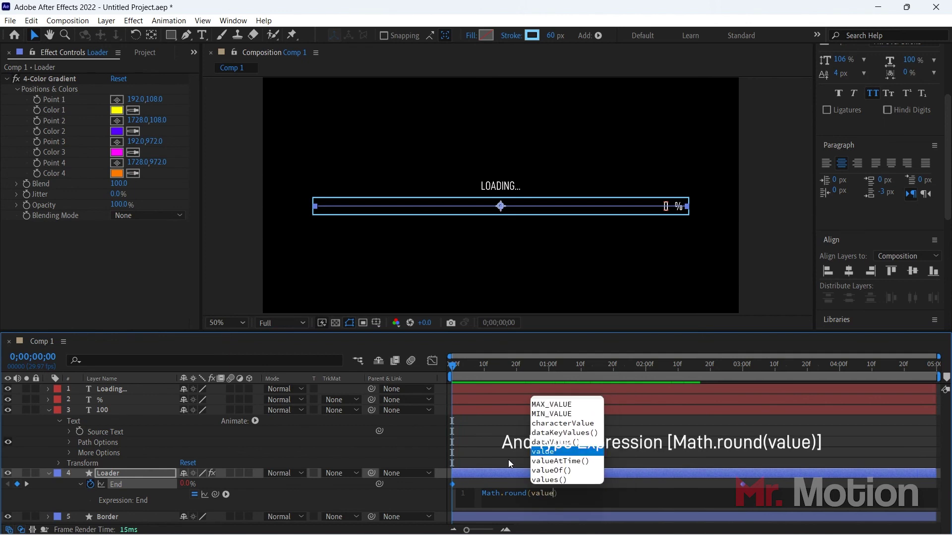
left_click(403, 498)
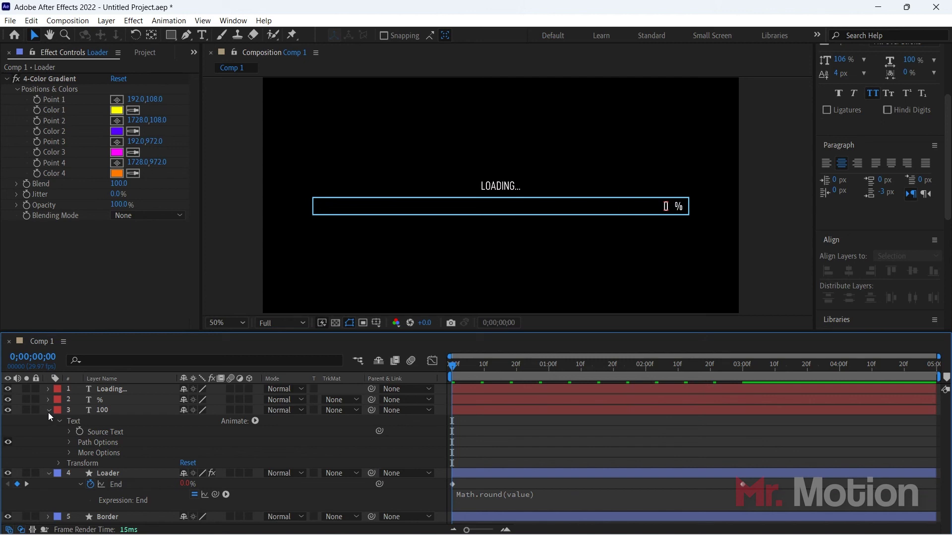
Step: Collapse the 100 layer's properties and preview the rounded percentage counting along with the loader
left_click(58, 421)
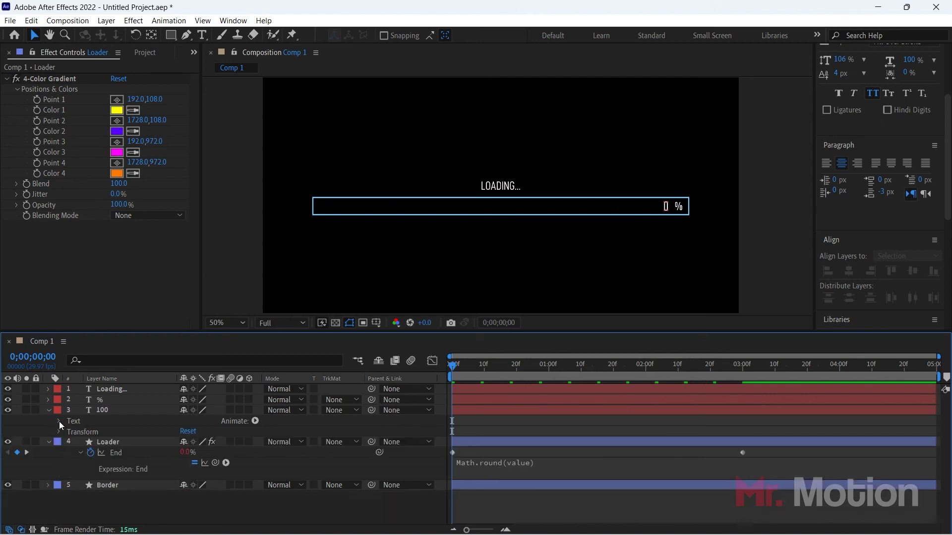
left_click(48, 411)
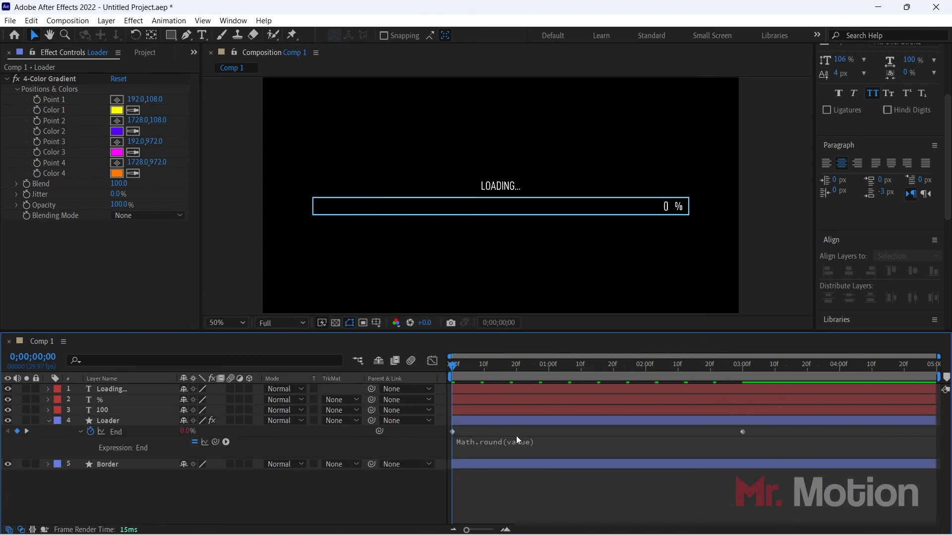
key("space")
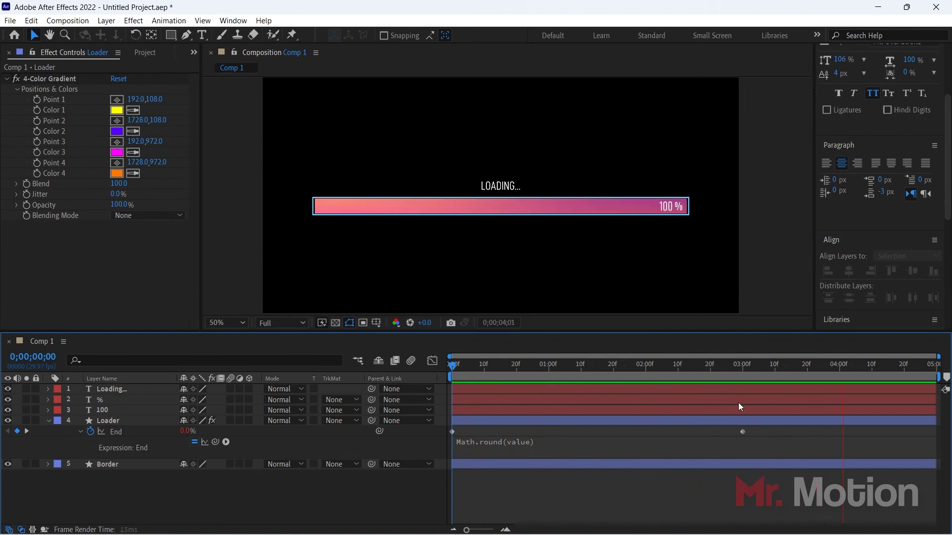
Step: End the work area at about 0;00;03;01, collapse the Loader layer, and play the shortened loading animation from the start
left_click_drag(843, 364, 749, 367)
key("n")
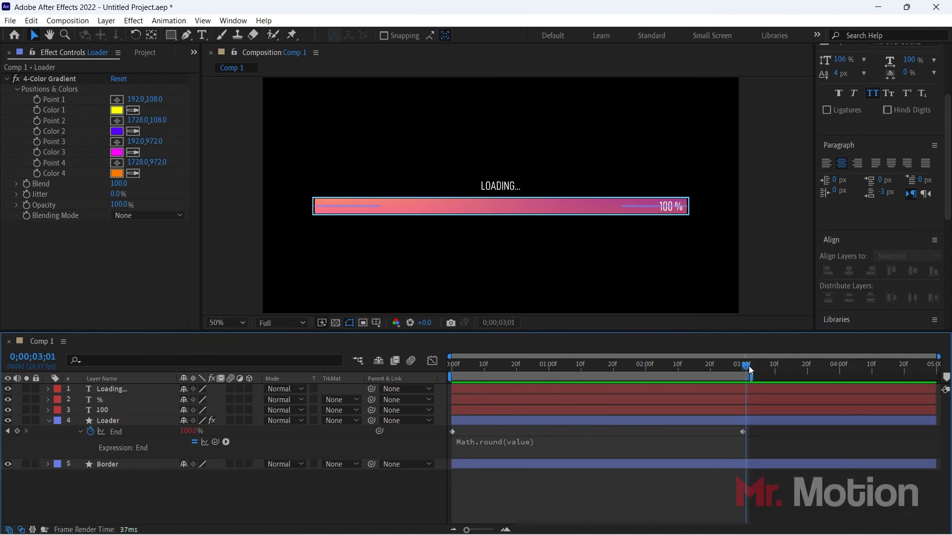
key("Home")
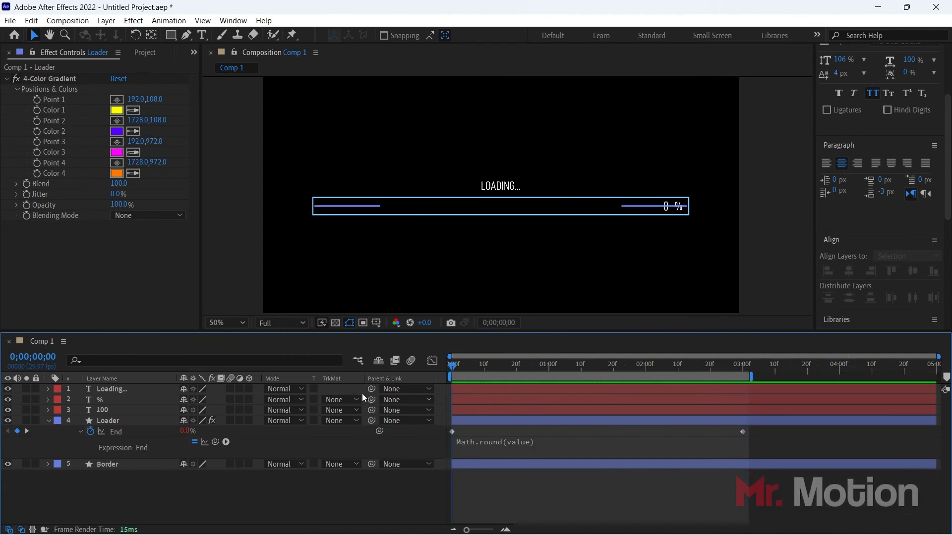
left_click(48, 420)
key("space")
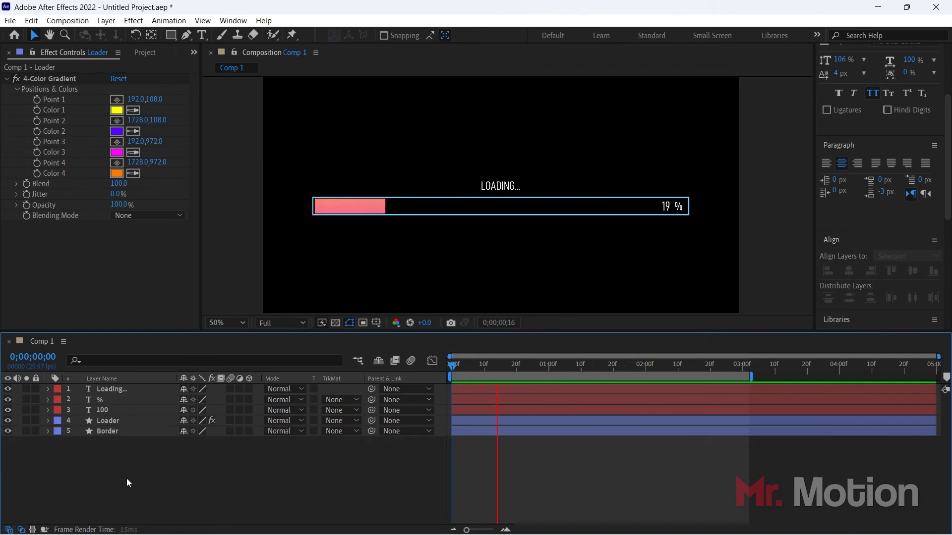